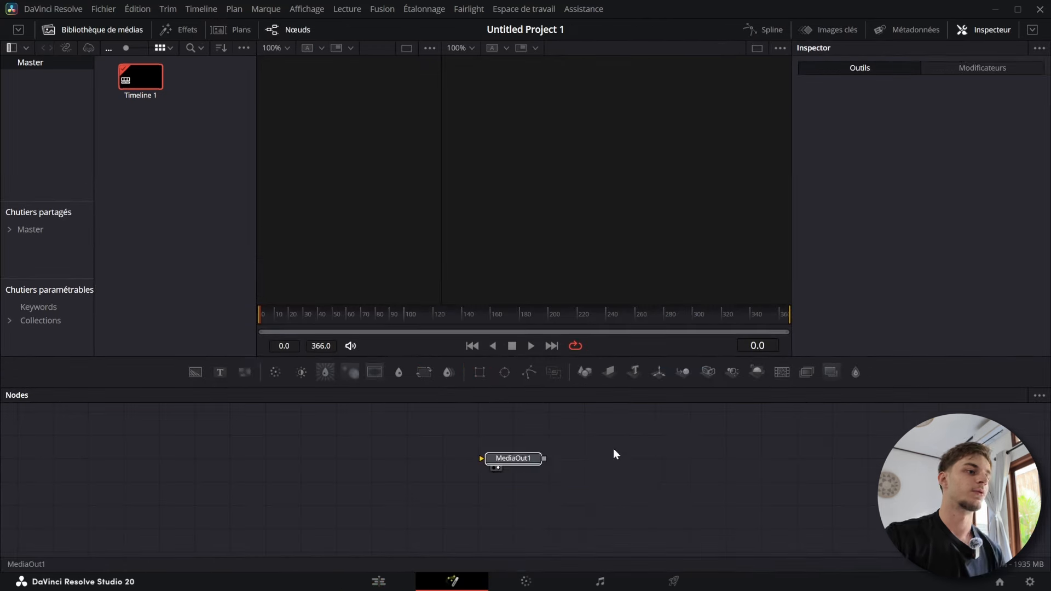
scroll(567, 466, "down", 2)
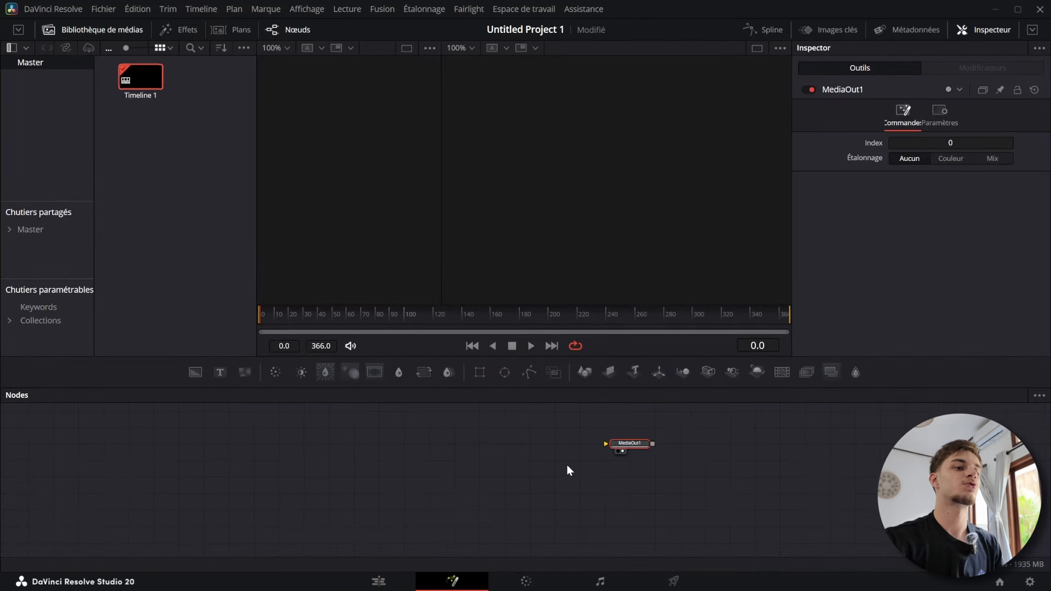
left_click_drag(632, 450, 597, 444)
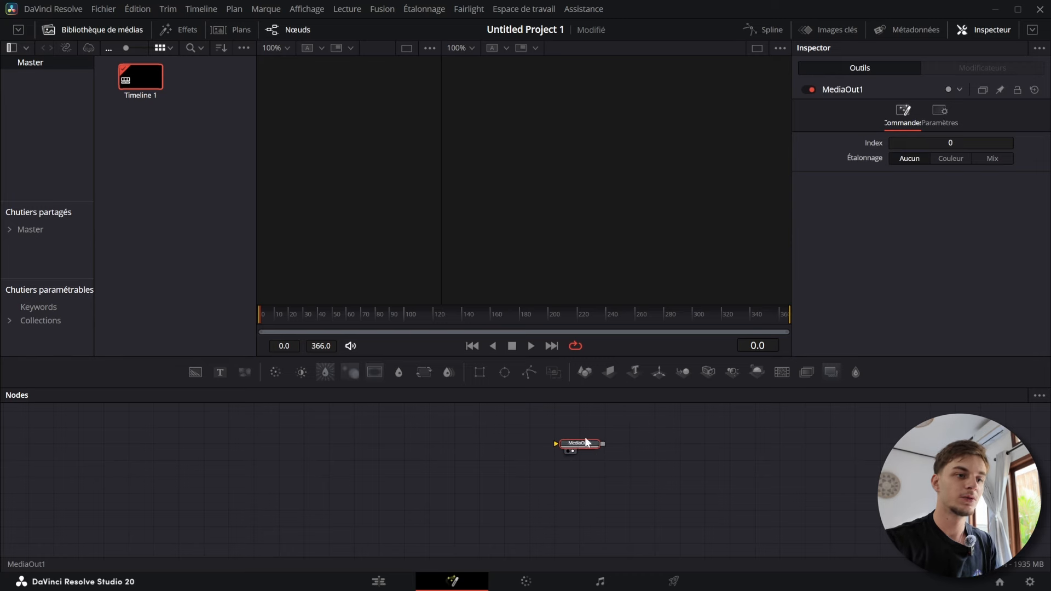
key("ctrl+z")
- Open the Master bin under the shared bins and browse its clips
left_click(58, 231)
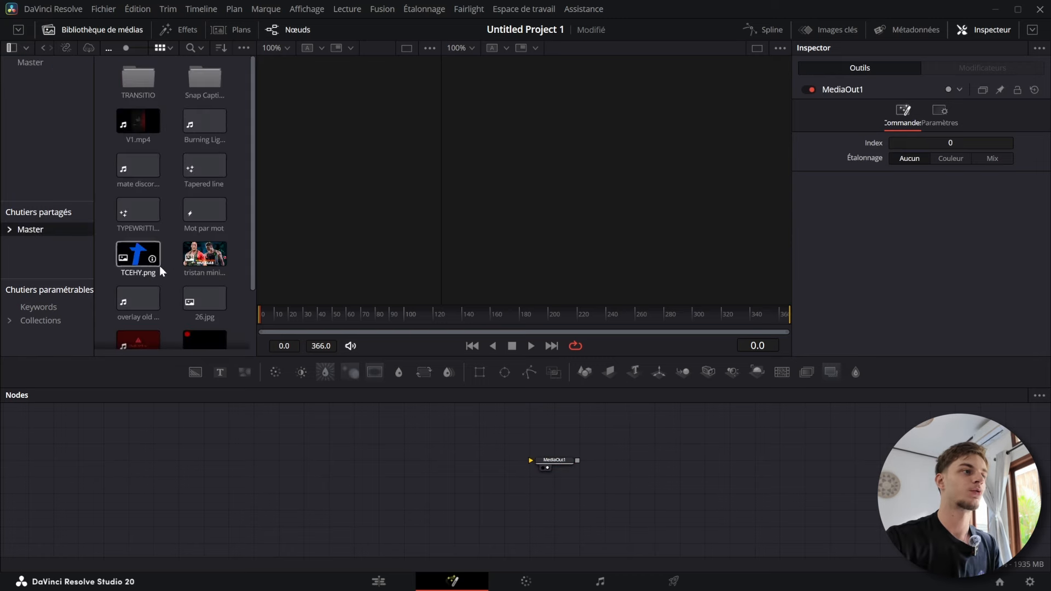
scroll(171, 277, "down", 5)
scroll(174, 278, "up", 2)
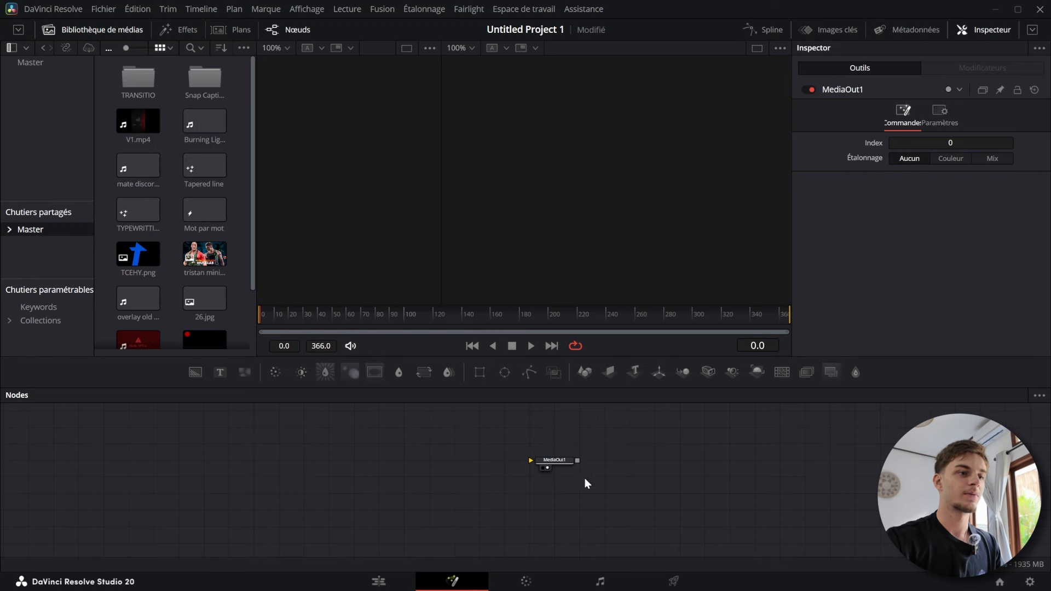
- Build a node chain from a background, two text nodes and three background copies joined by merges, followed by Transform and Soft Glow
mouse_move(536, 480)
left_mouse_down()
mouse_move(478, 480)
mouse_move(555, 465)
mouse_move(555, 481)
left_mouse_up()
left_click(226, 376)
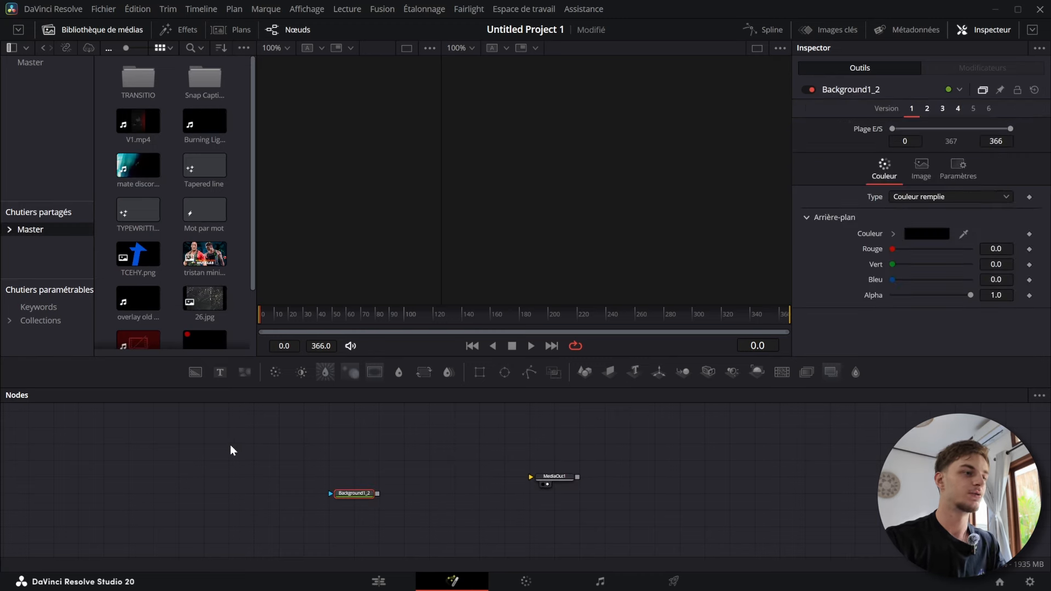
key("ctrl+v")
key("ctrl+v")
key("ctrl+v")
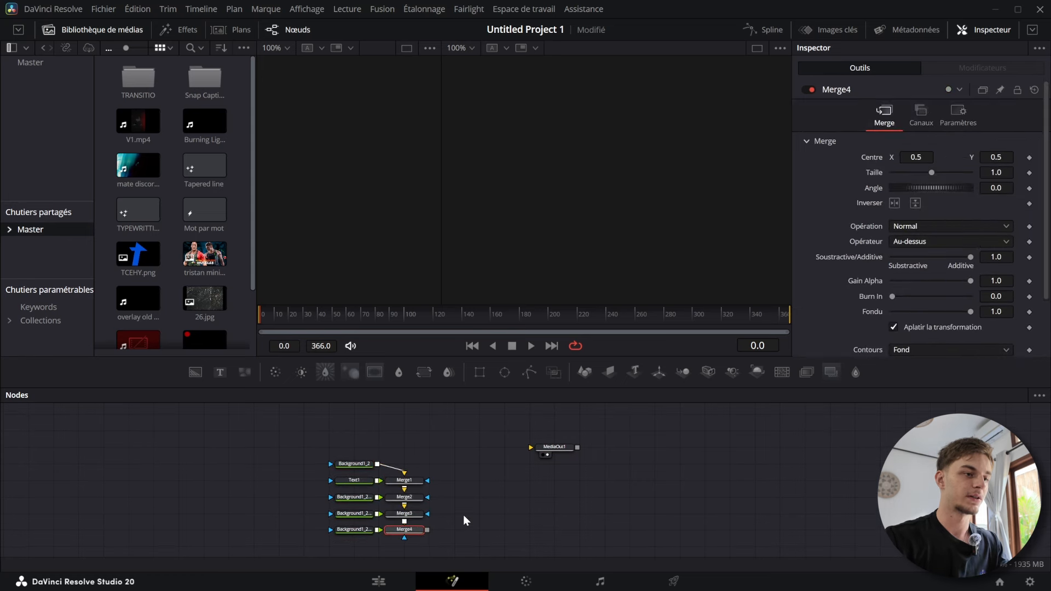
key("t")
key("shift+t")
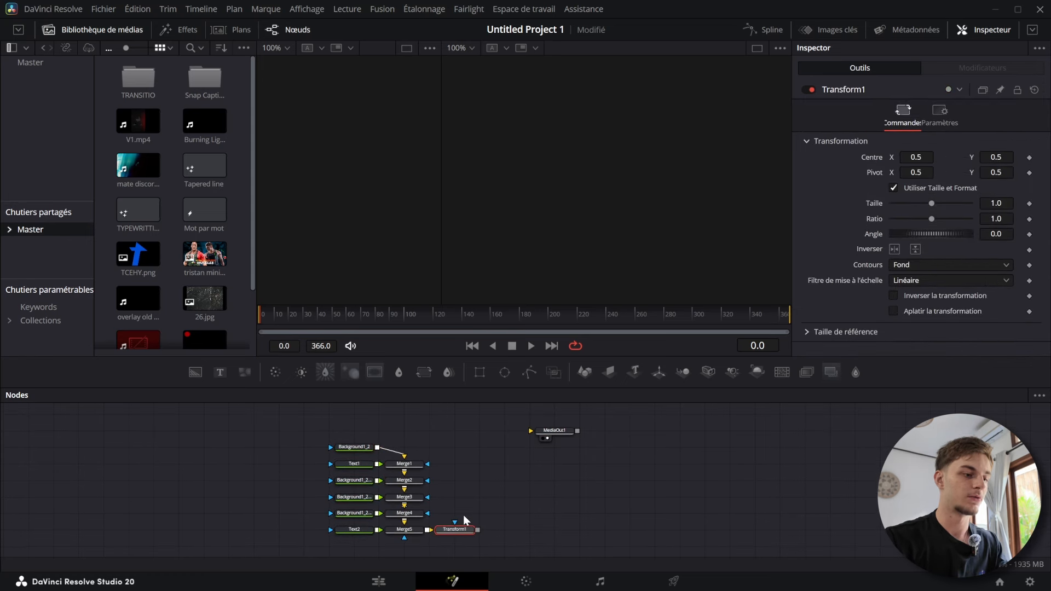
key("g")
- Arrange the chain in one horizontal row, with each text or background node directly above its merge
left_click_drag(361, 448, 236, 511)
left_click_drag(404, 466, 286, 518)
left_click_drag(323, 472, 479, 539)
left_click_drag(404, 480, 348, 526)
left_click_drag(504, 464, 630, 497)
left_click_drag(555, 497, 504, 513)
left_click_drag(455, 497, 404, 497)
left_click_drag(455, 448, 304, 497)
left_click_drag(630, 497, 605, 512)
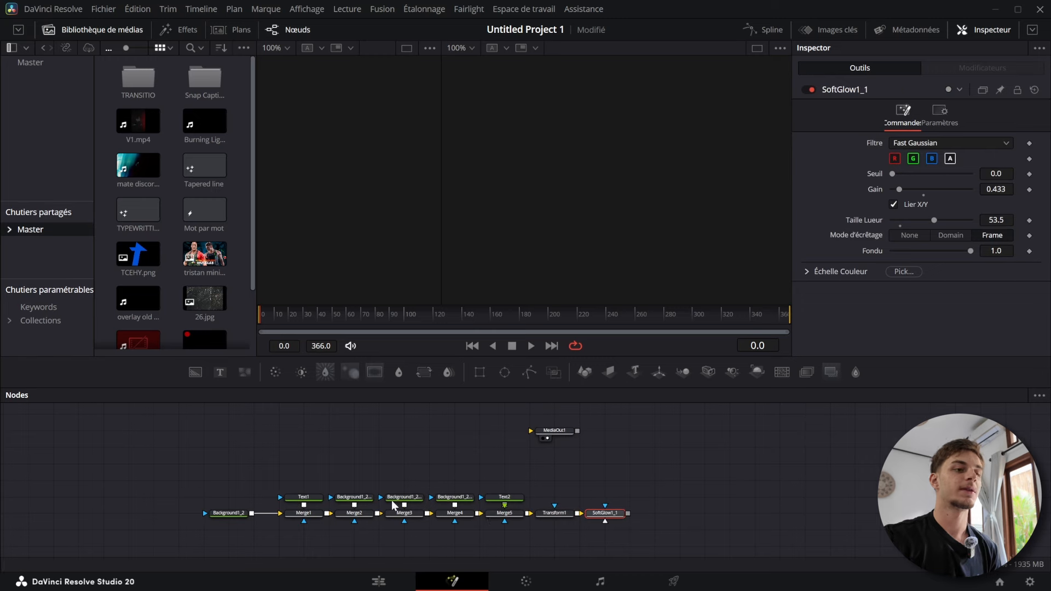
- Move Text1, the first two background copies and Merge1 to Merge3 freely to positions off the grid
right_click(656, 461)
left_click_drag(303, 497, 316, 472)
left_click_drag(303, 521, 273, 509)
left_click_drag(355, 498, 329, 521)
left_click_drag(415, 498, 415, 467)
mouse_move(406, 514)
left_mouse_down()
mouse_move(362, 514)
mouse_move(408, 515)
left_mouse_up()
left_click_drag(403, 466, 415, 480)
left_click_drag(320, 520, 360, 514)
left_click_drag(277, 507, 301, 512)
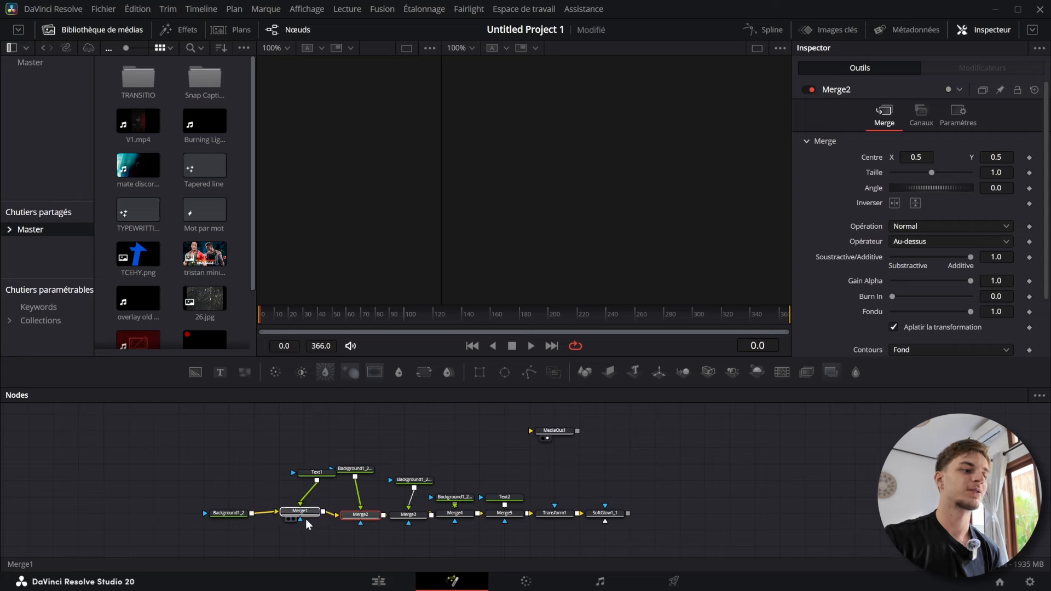
left_click_drag(316, 473, 299, 470)
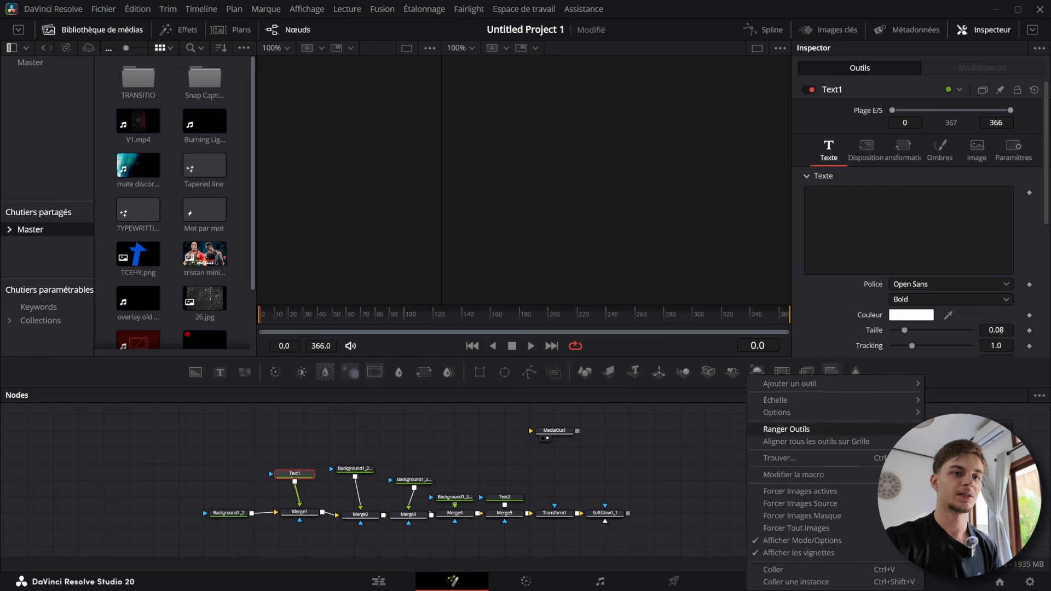
- Activate Ranger Outils for grid placement and space out the first background, Text1, Merge1, Merge2 and Merge2's background along the grid
left_click(786, 429)
left_click_drag(422, 480, 411, 513)
left_click_drag(355, 472, 378, 503)
left_click_drag(240, 513, 166, 513)
left_click_drag(299, 513, 259, 523)
left_click(256, 480)
left_click(344, 515)
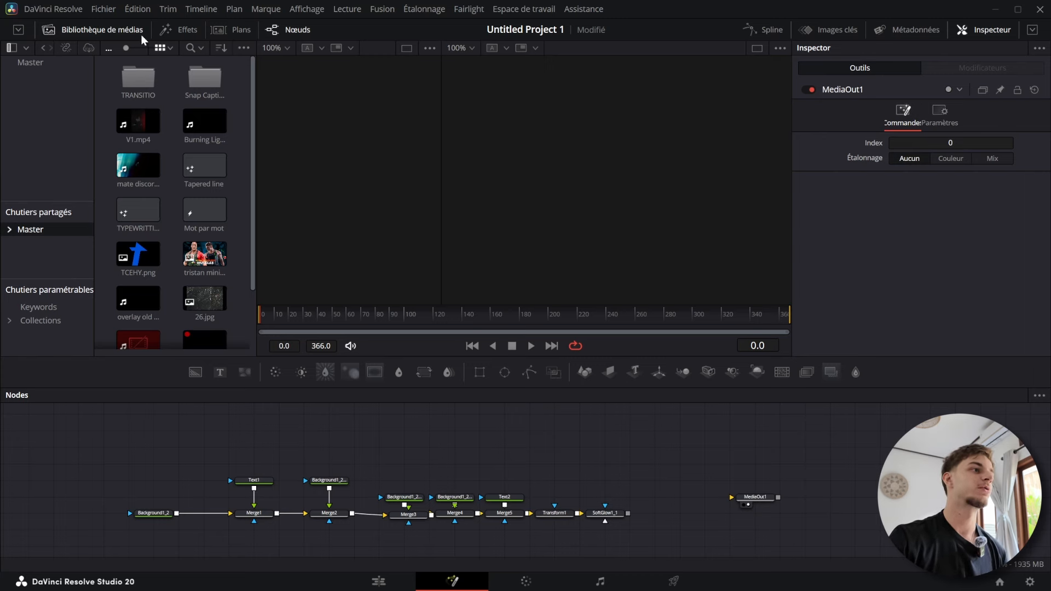
- Show the project's own Master bin, and look at the effects library and the tool selection list
left_click(55, 66)
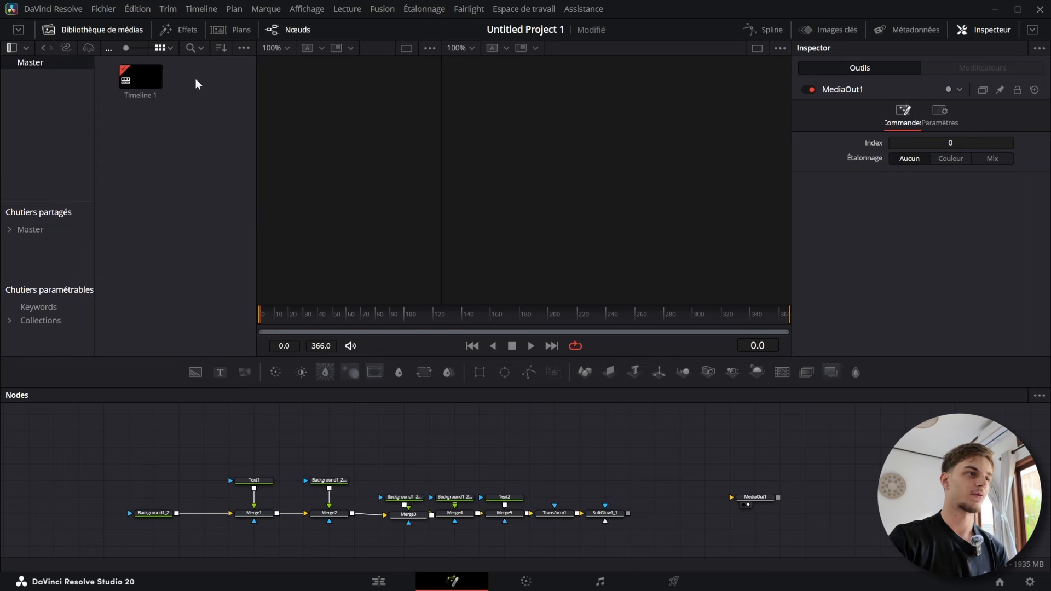
left_click(179, 30)
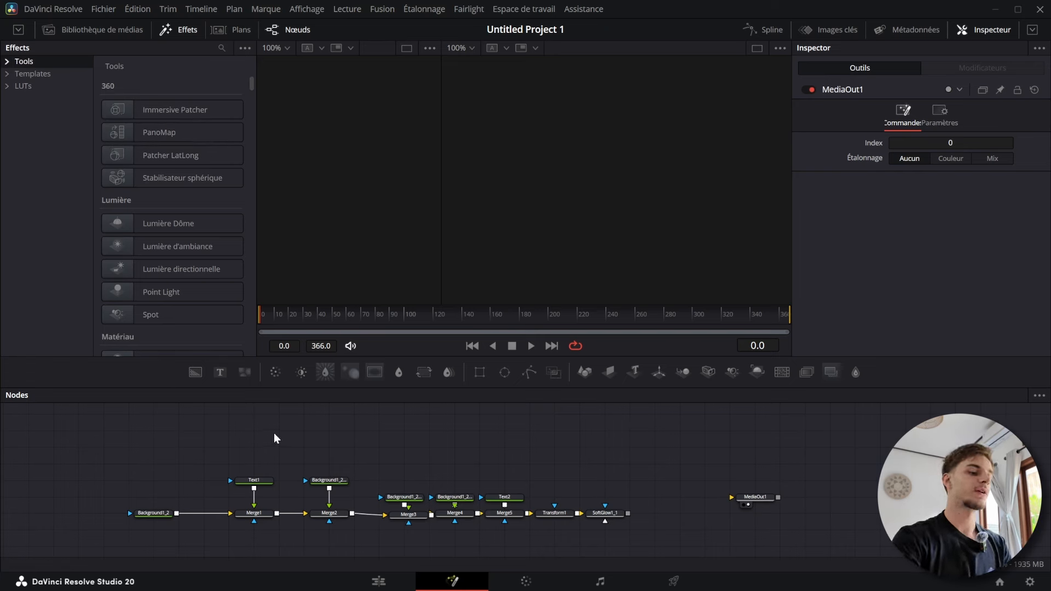
key("shift+space")
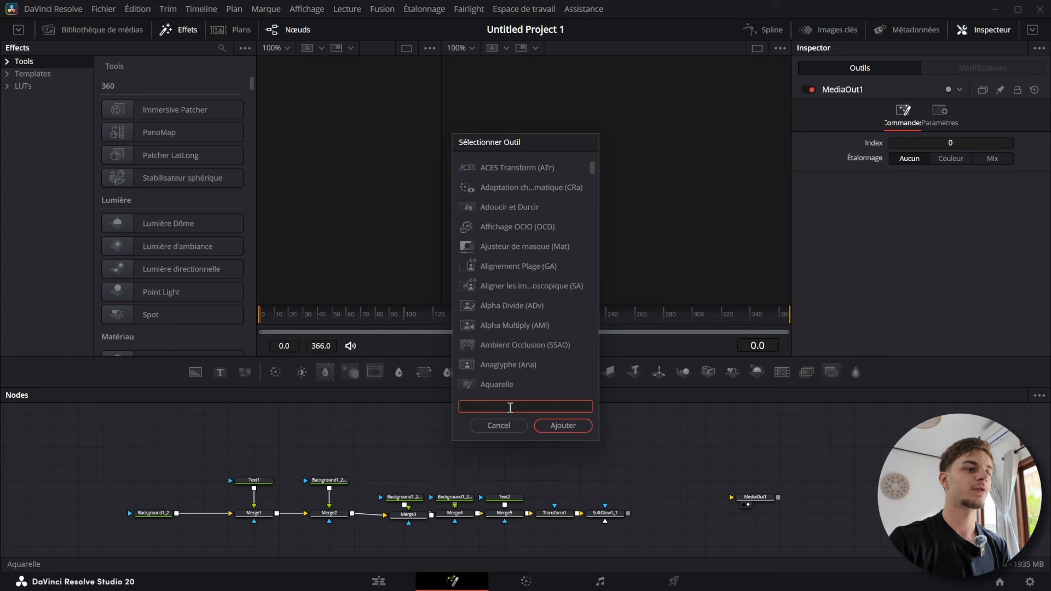
left_click(498, 426)
left_click(171, 29)
left_click(74, 33)
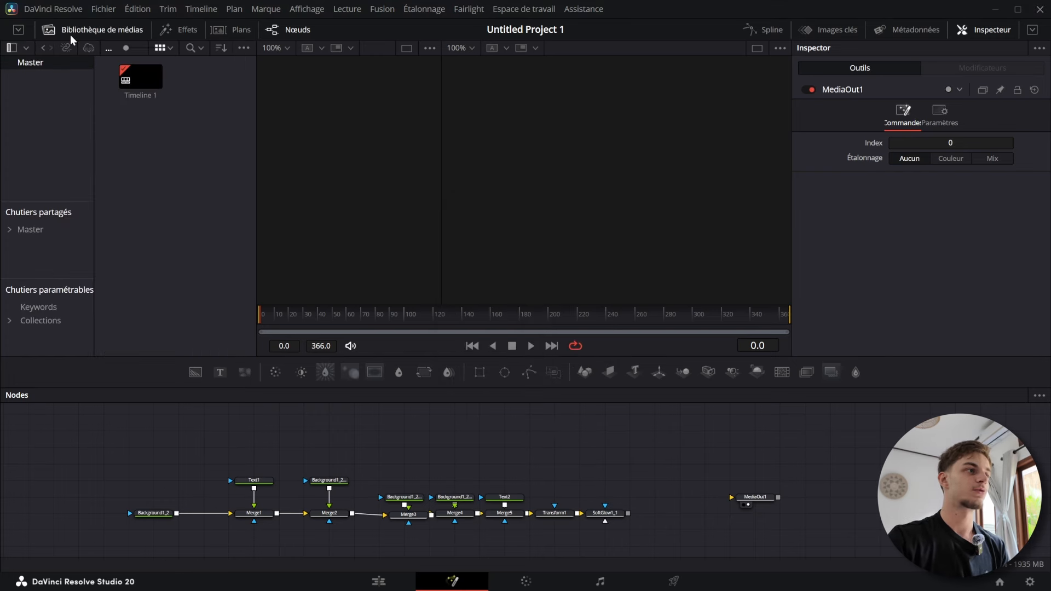
- Try the media pool at full height and return it to its shorter layout above the node graph
left_click(18, 31)
left_click(18, 32)
left_click(18, 31)
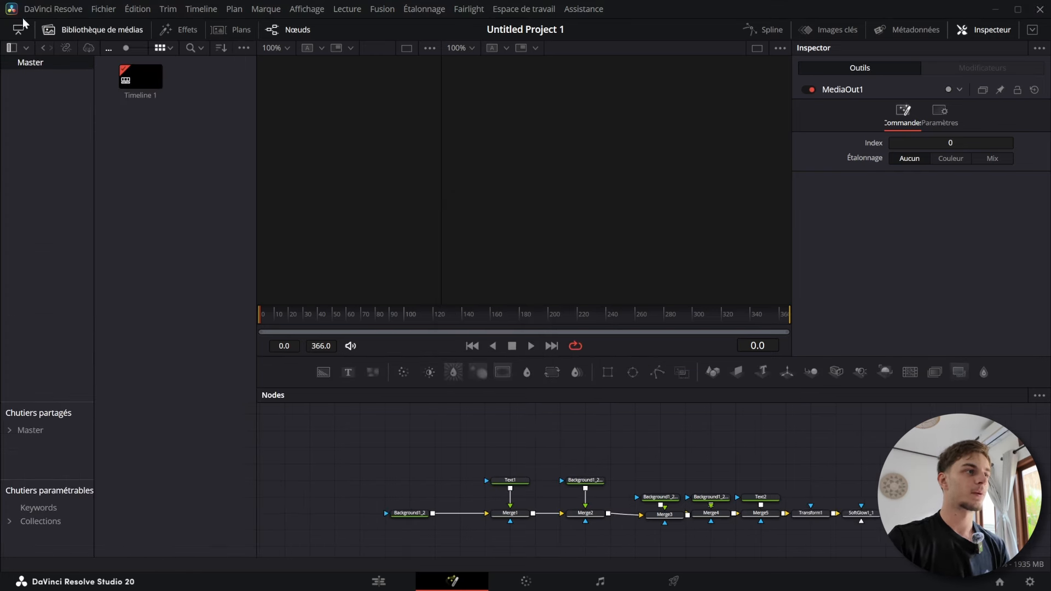
left_click(18, 31)
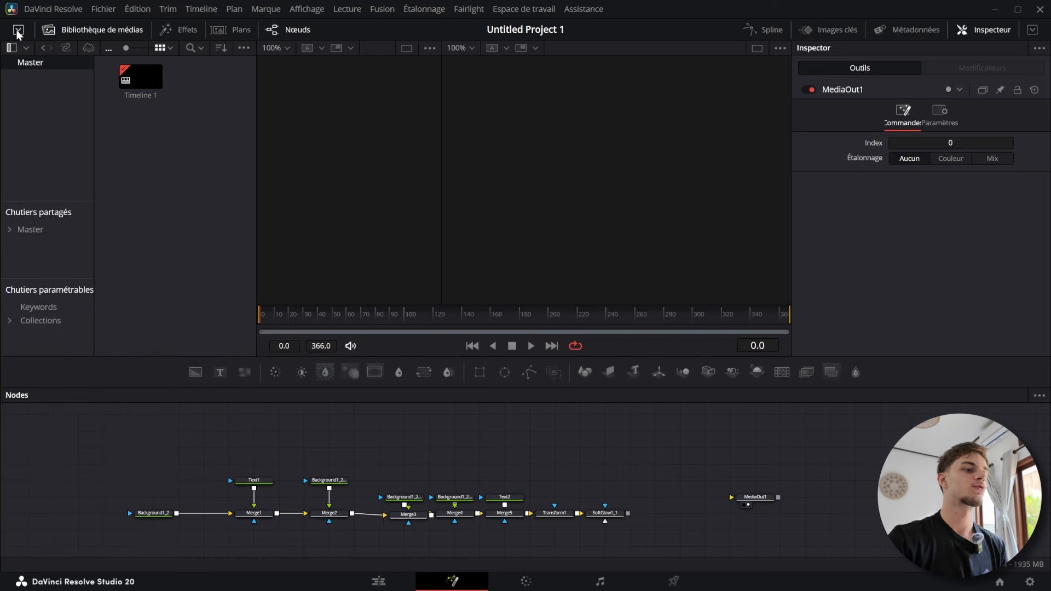
left_click_drag(857, 436, 2, 443)
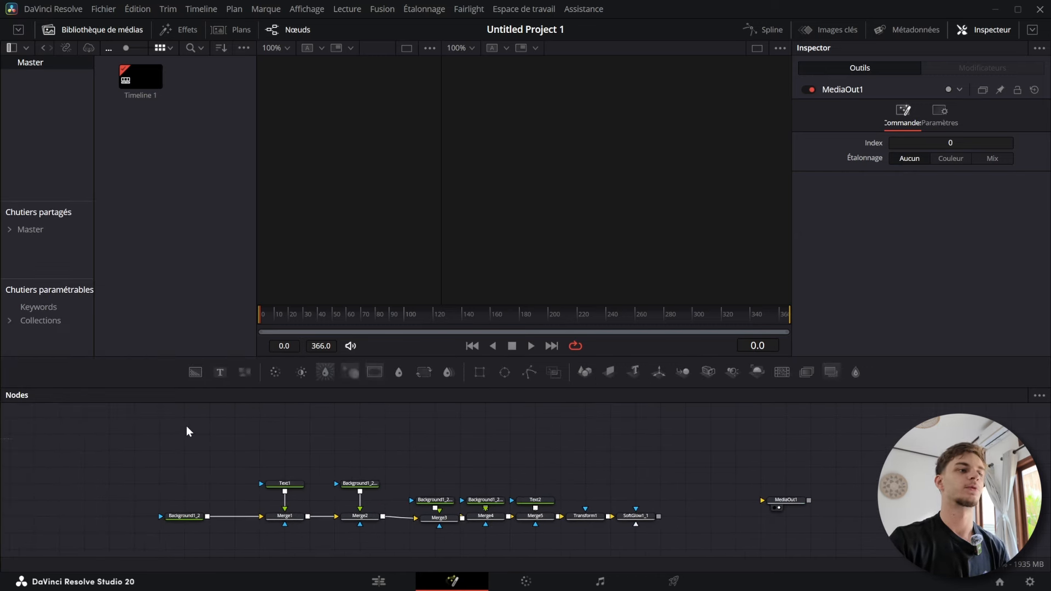
- Show and hide the clips strip, the node graph and the Spline editor to view each one
left_click(230, 30)
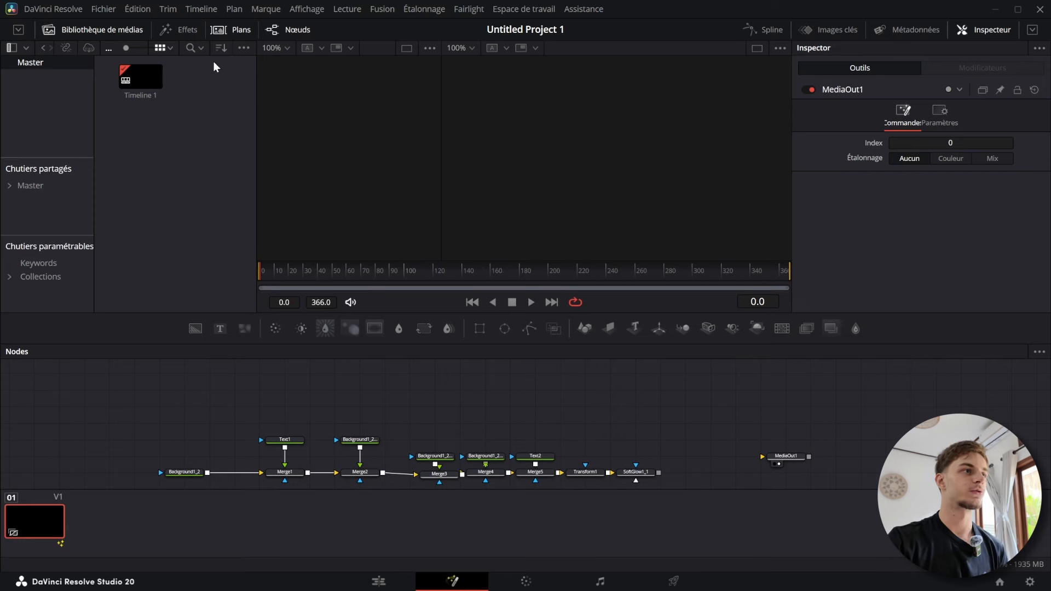
left_click(230, 29)
left_click(287, 31)
left_click(288, 30)
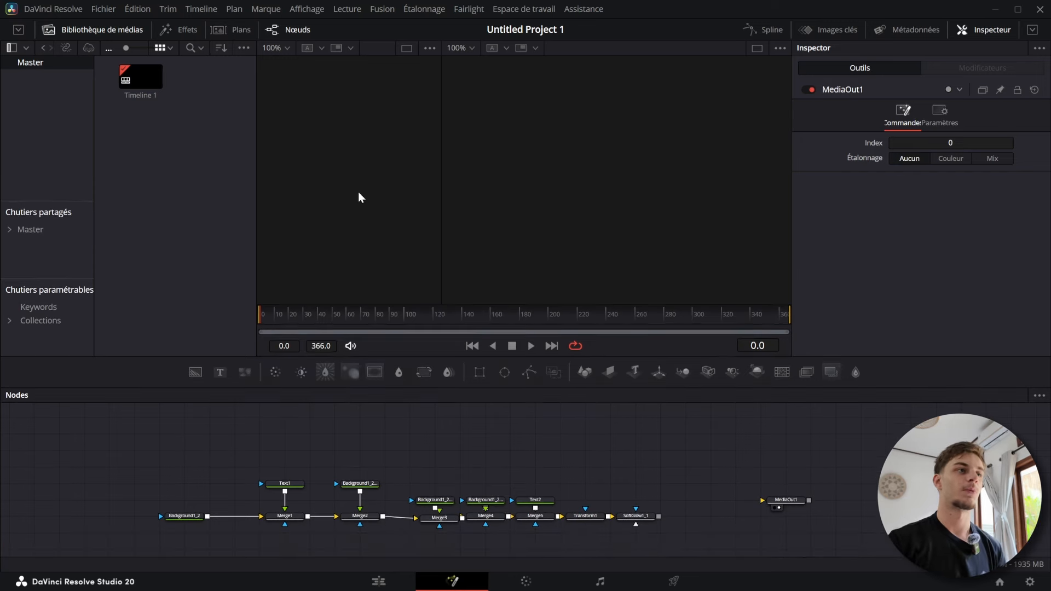
left_click(765, 31)
left_click(763, 29)
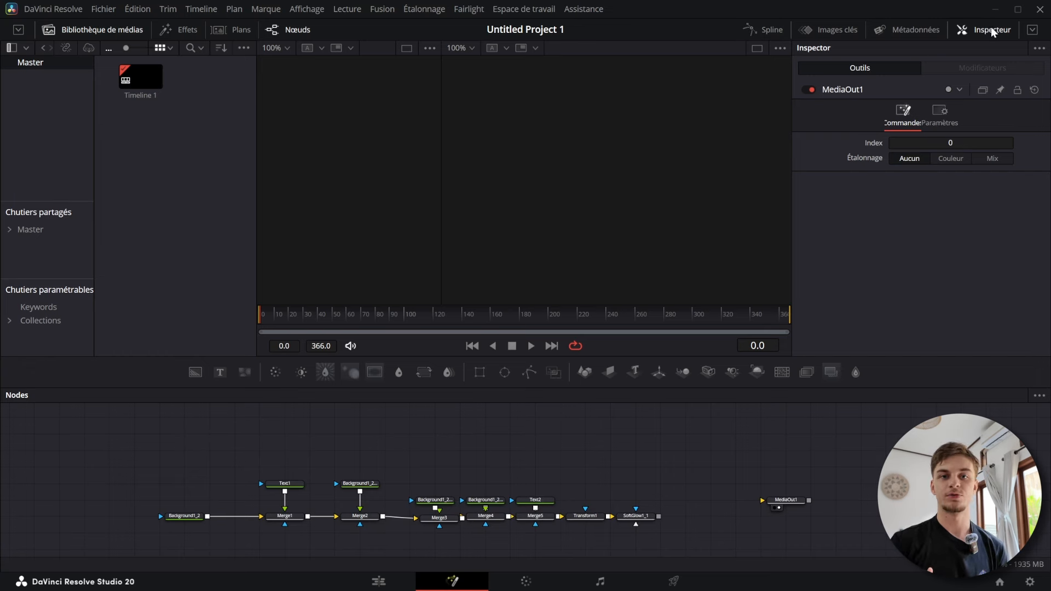
- Examine the Text1 node's settings with the Inspector at full height, and return it to the shorter layout
left_click(296, 484)
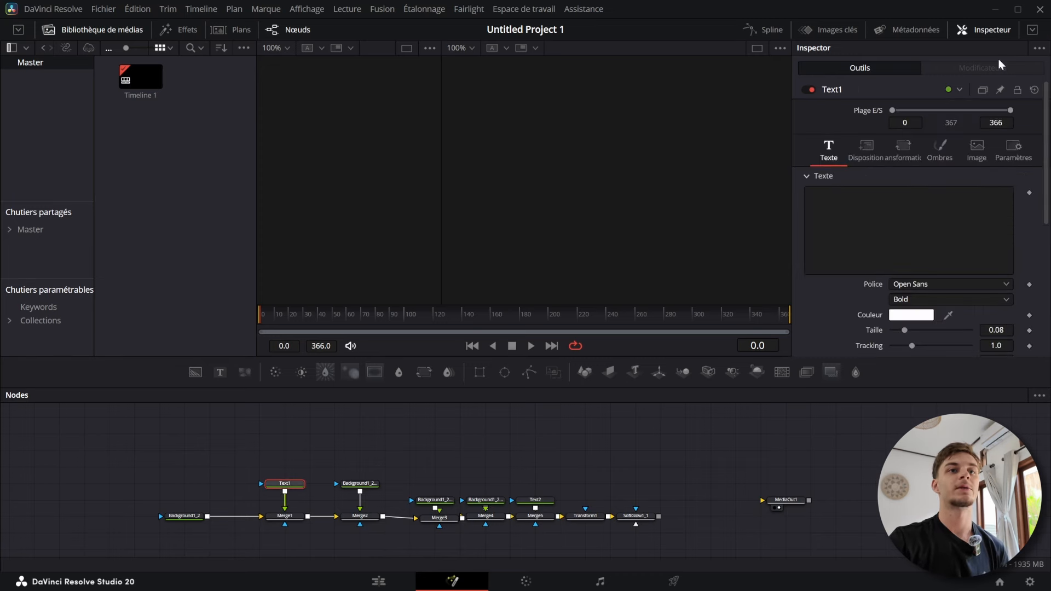
left_click(1030, 33)
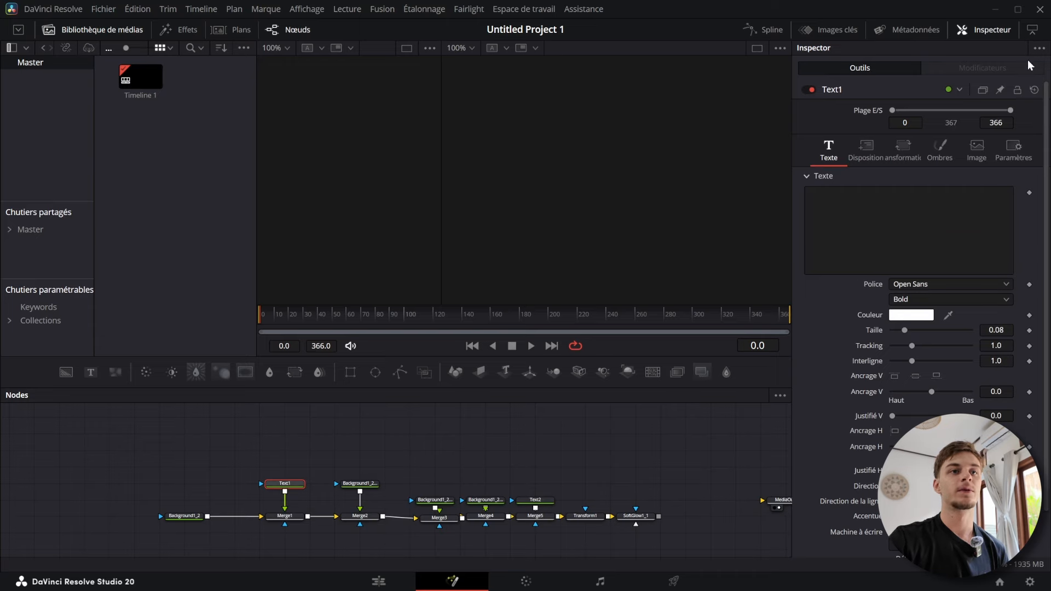
left_click(1031, 34)
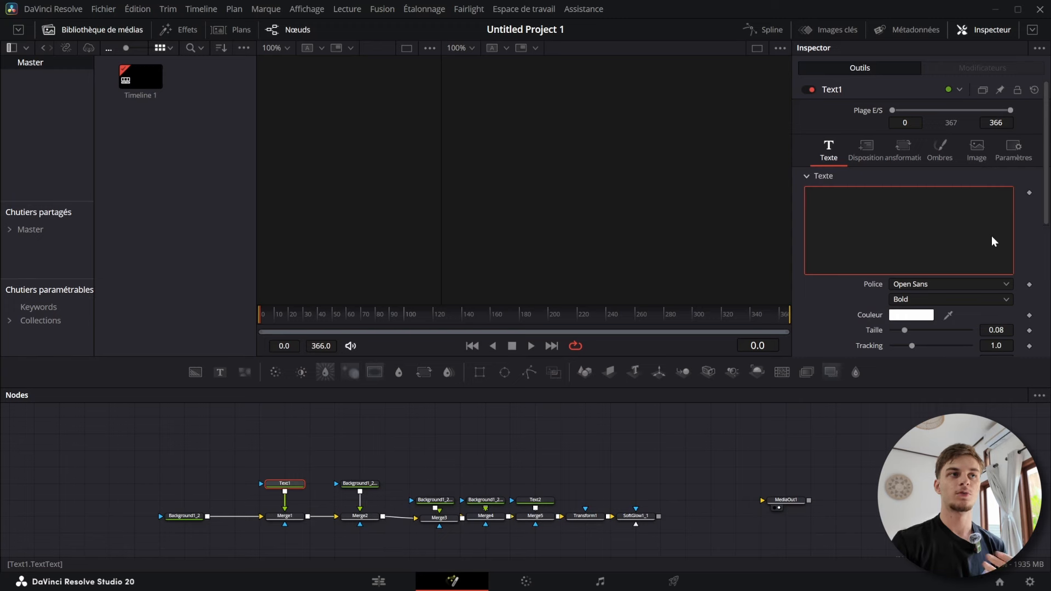
left_click(796, 475)
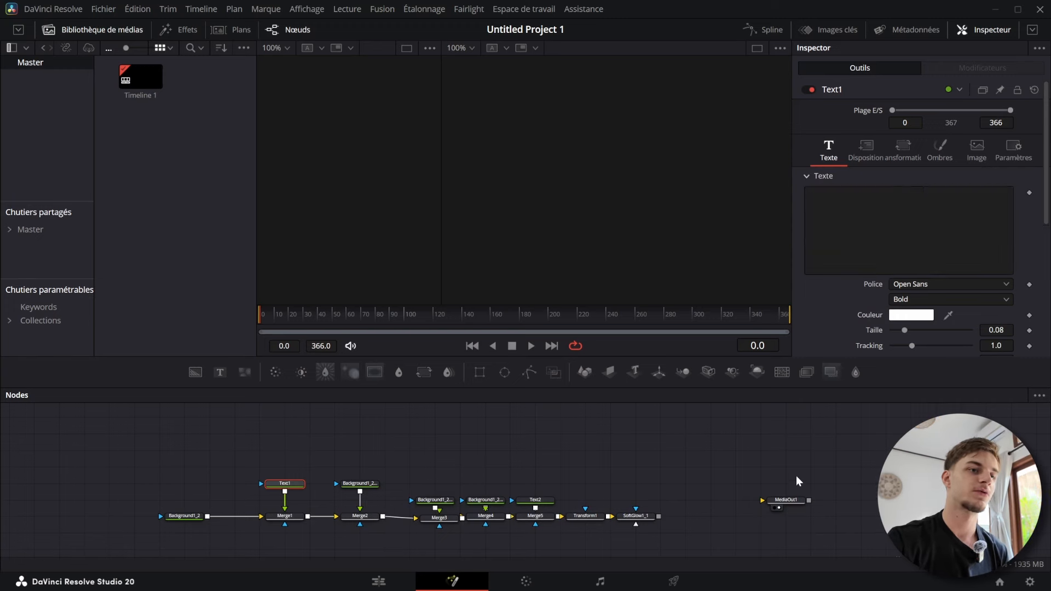
- Apply the Left Flow Vertical Fusion workspace preset
left_click(523, 9)
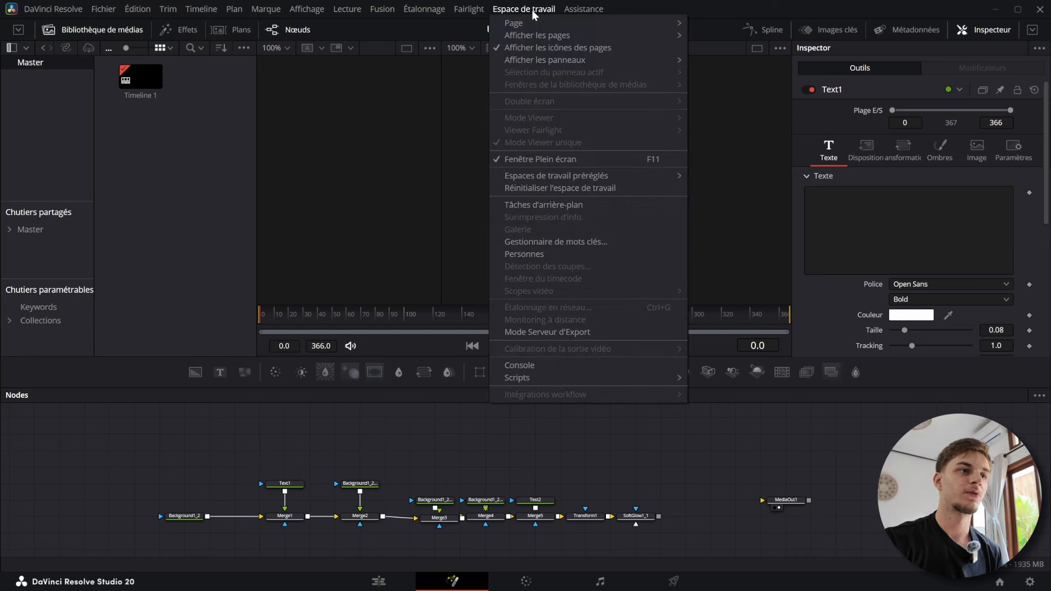
mouse_move(630, 175)
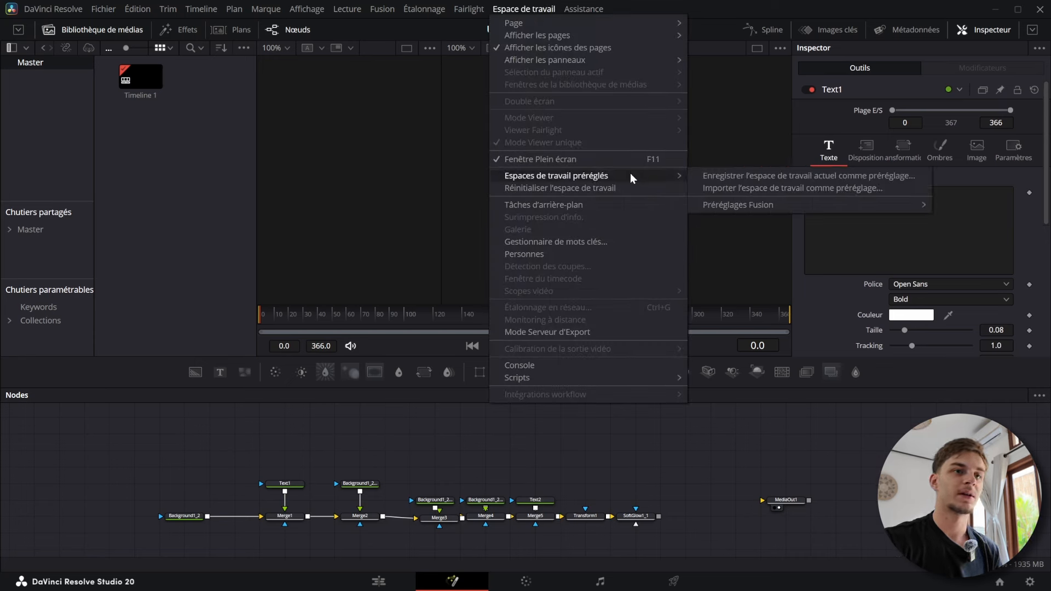
mouse_move(811, 203)
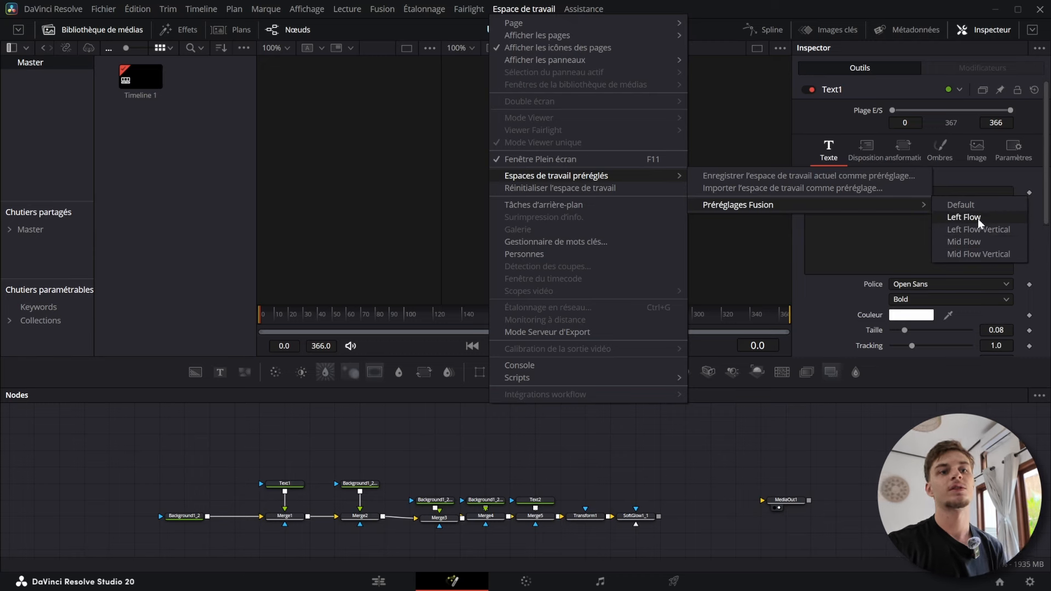
left_click(962, 230)
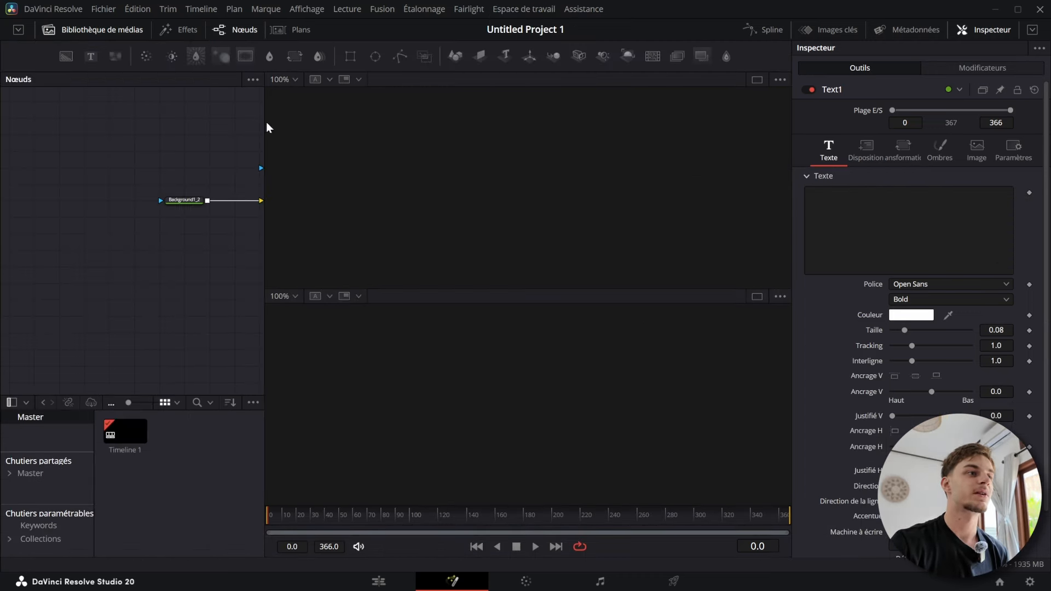
- Switch the Fusion workspace to the Mid Flow preset
left_click(524, 9)
mouse_move(602, 177)
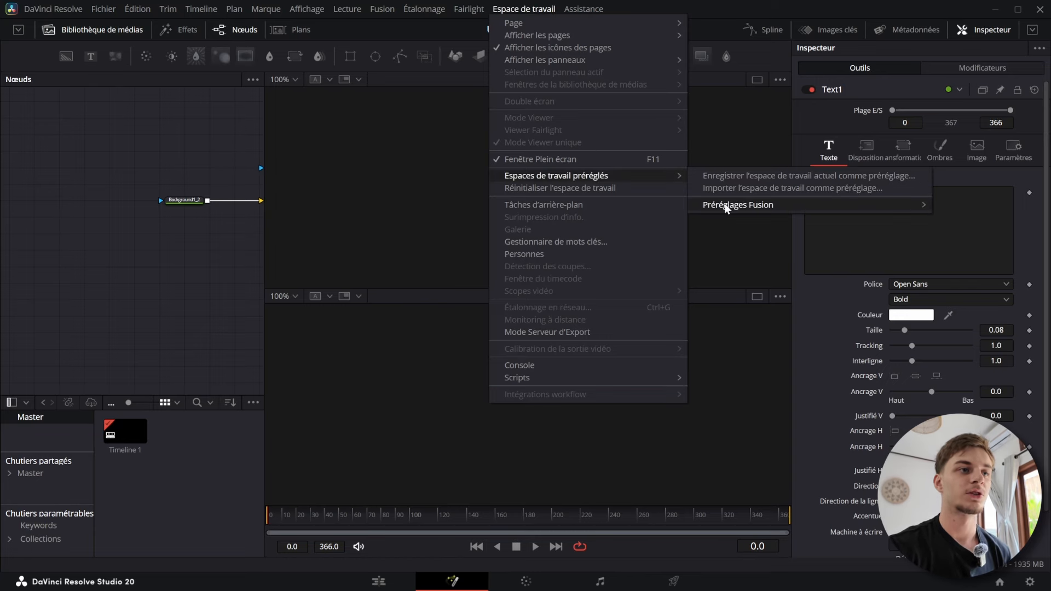
mouse_move(721, 206)
left_click(987, 242)
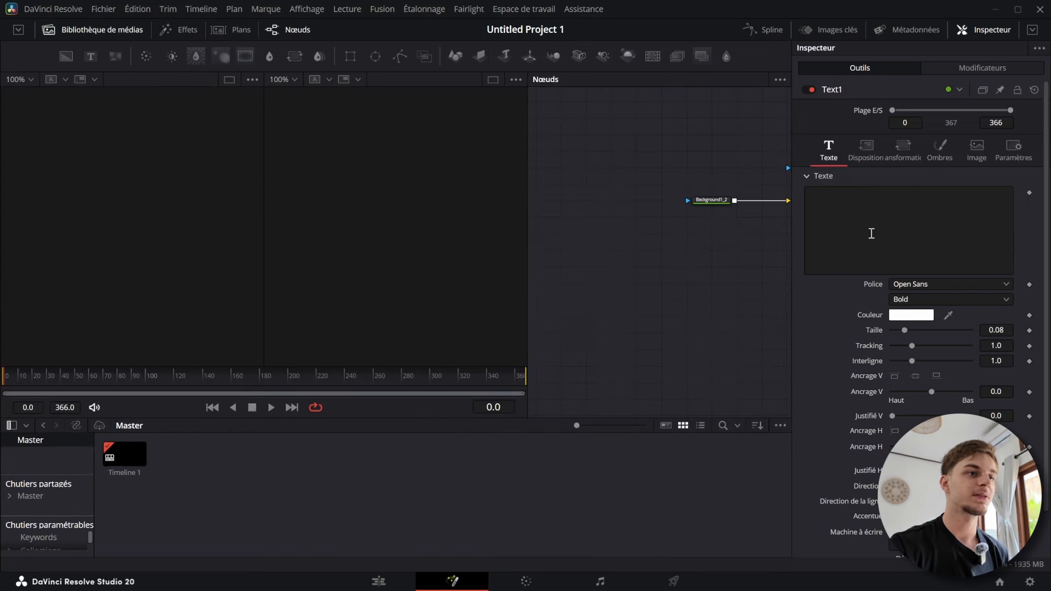
- Restore the Default Fusion workspace preset
left_click(524, 9)
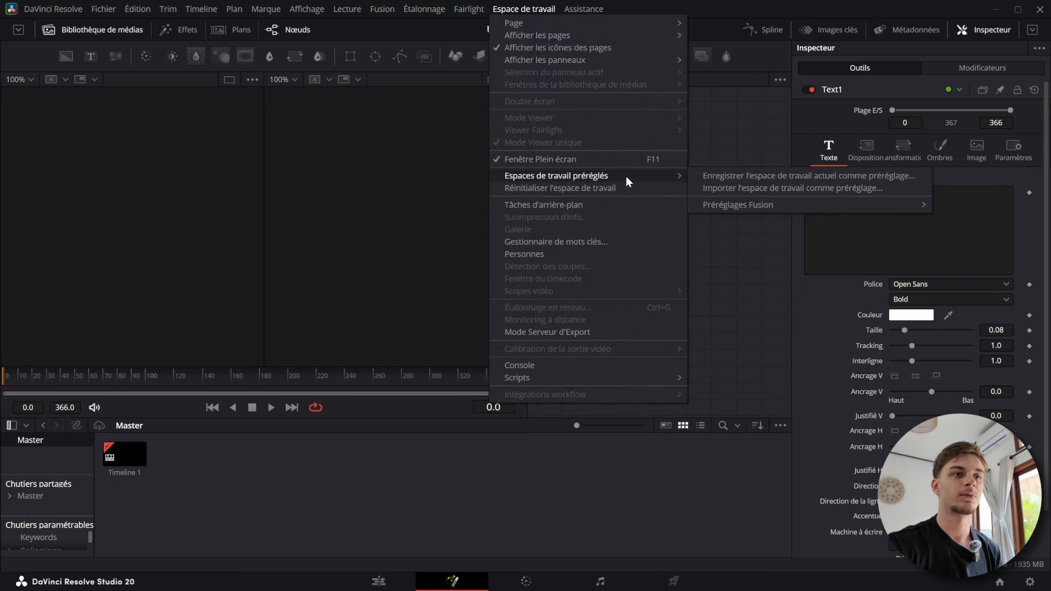
mouse_move(783, 204)
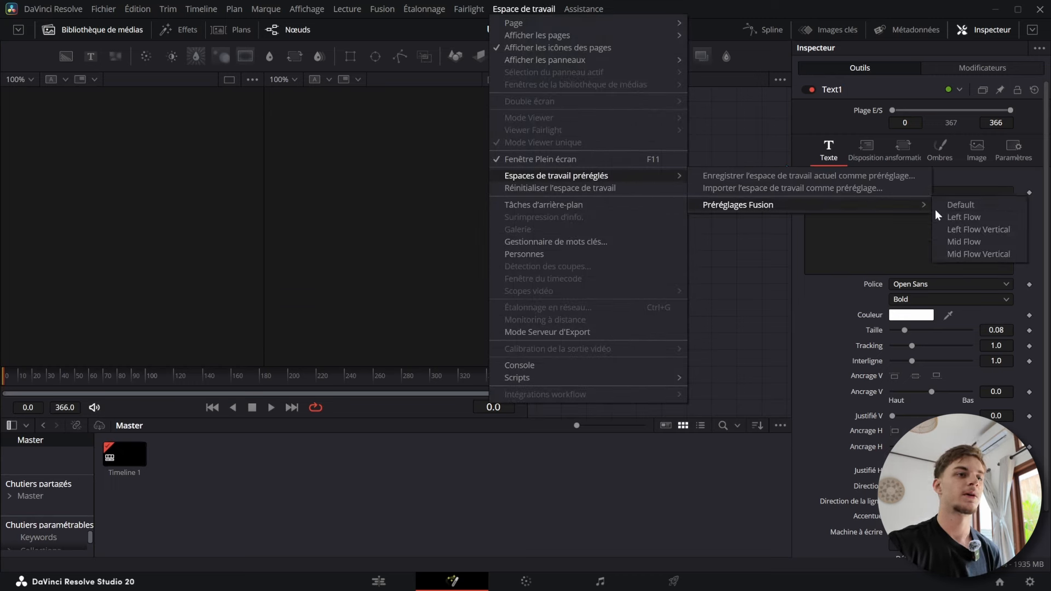
left_click(963, 205)
- Move Merge3's background node higher, level with Text1, and save the project
left_click_drag(665, 495, 446, 502)
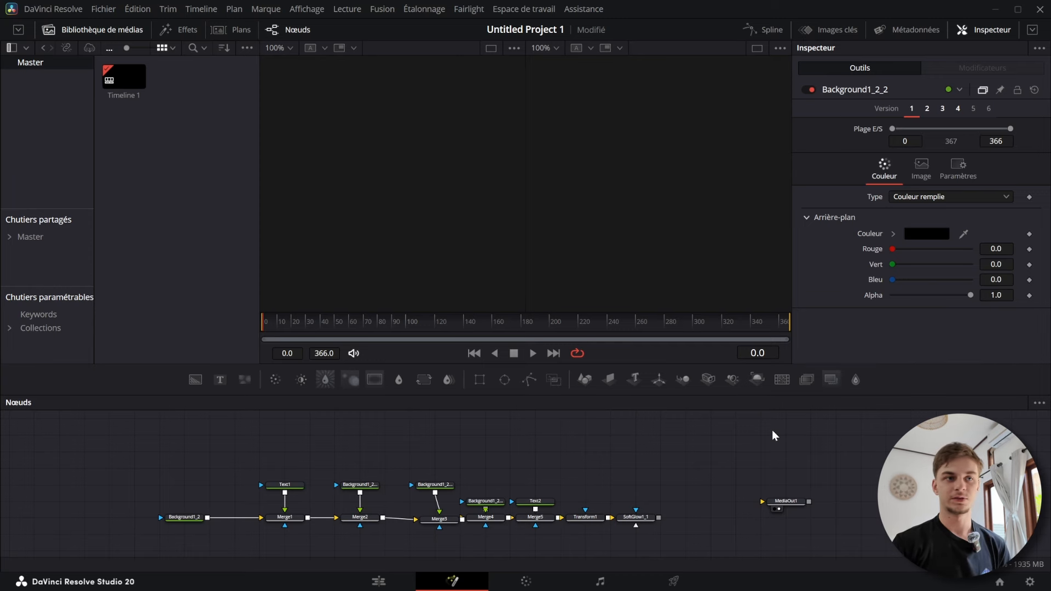
key("ctrl+s")
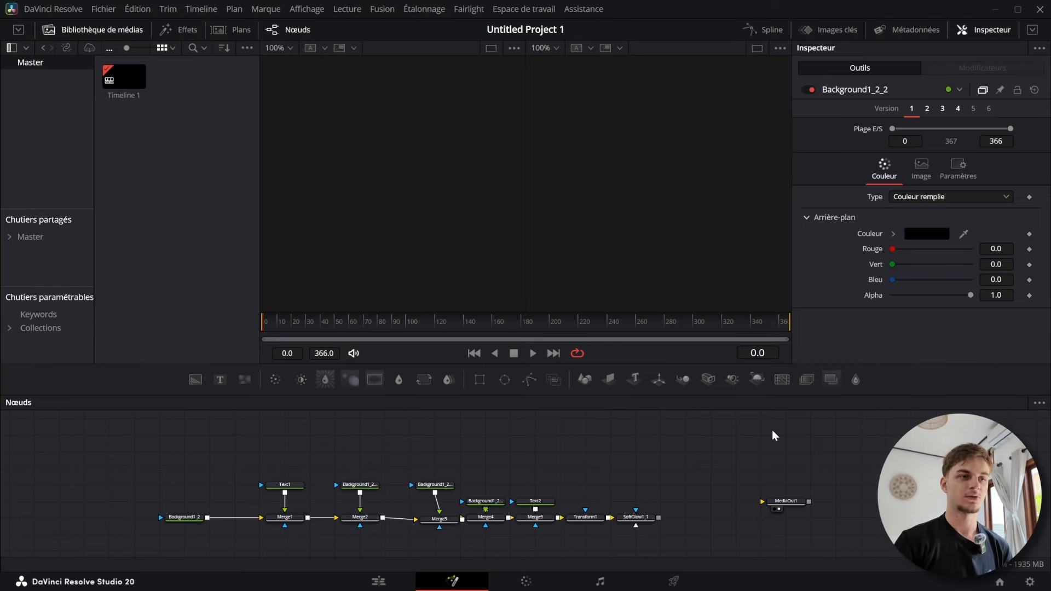
- Switch to the Default tool set and create a new custom toolbar named hsuhs from it
right_click(898, 378)
left_click(938, 394)
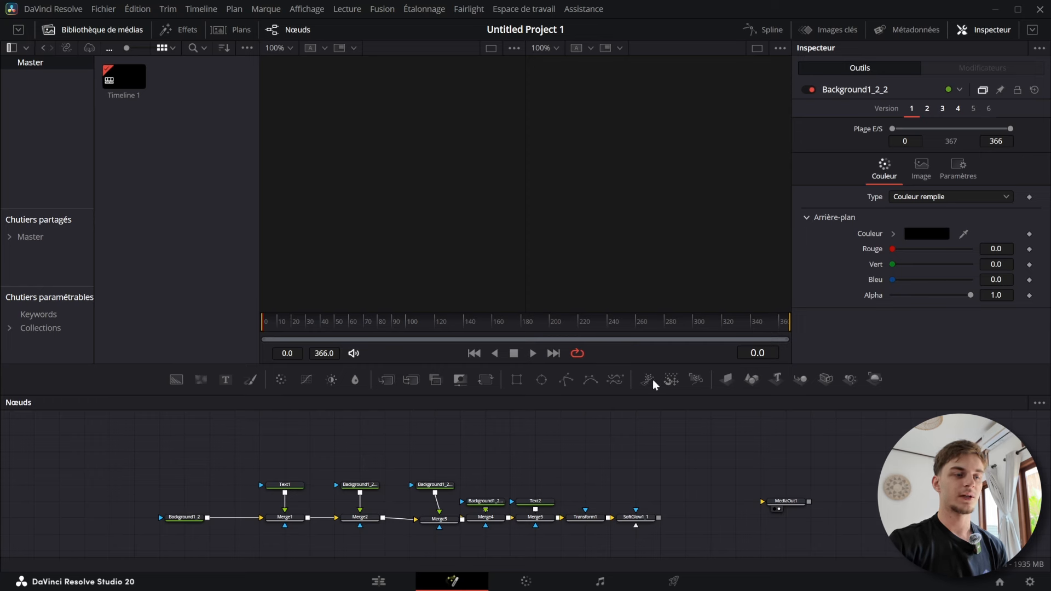
right_click(940, 384)
mouse_move(958, 389)
left_click(937, 408)
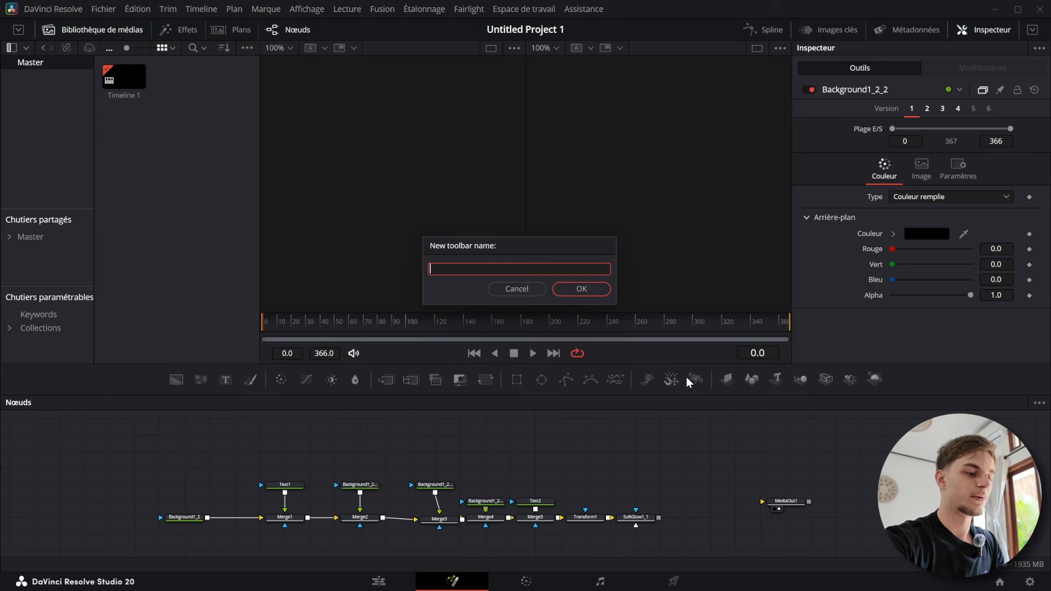
type("hsuhs")
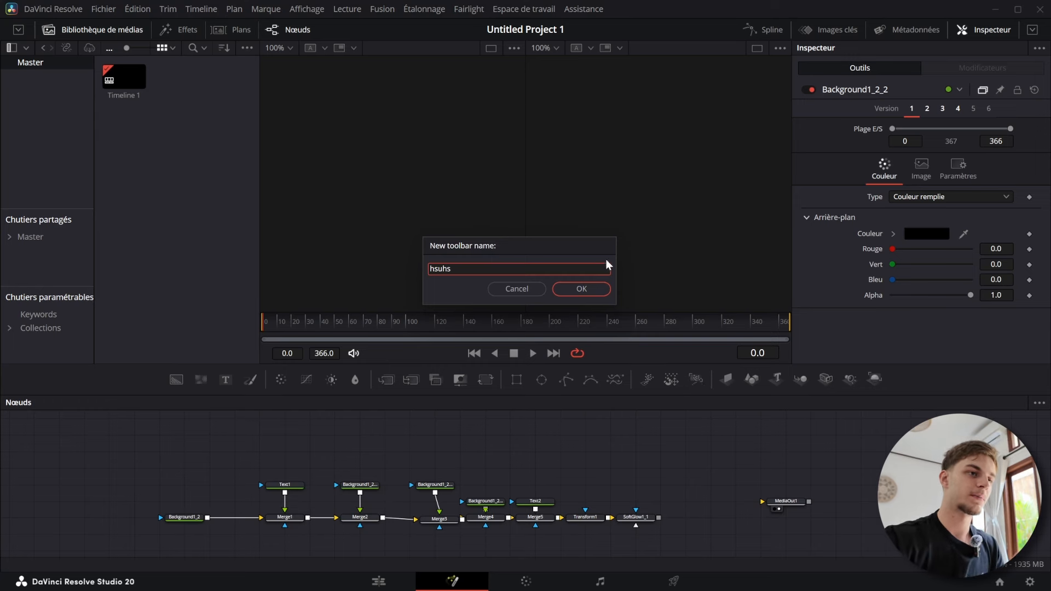
left_click(590, 289)
right_click(912, 388)
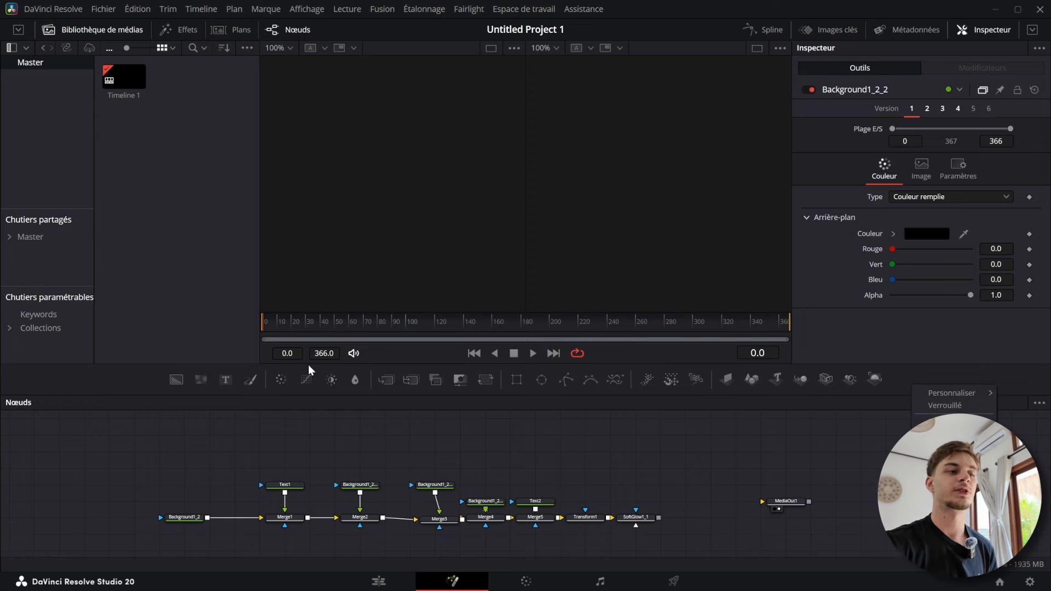
right_click(906, 383)
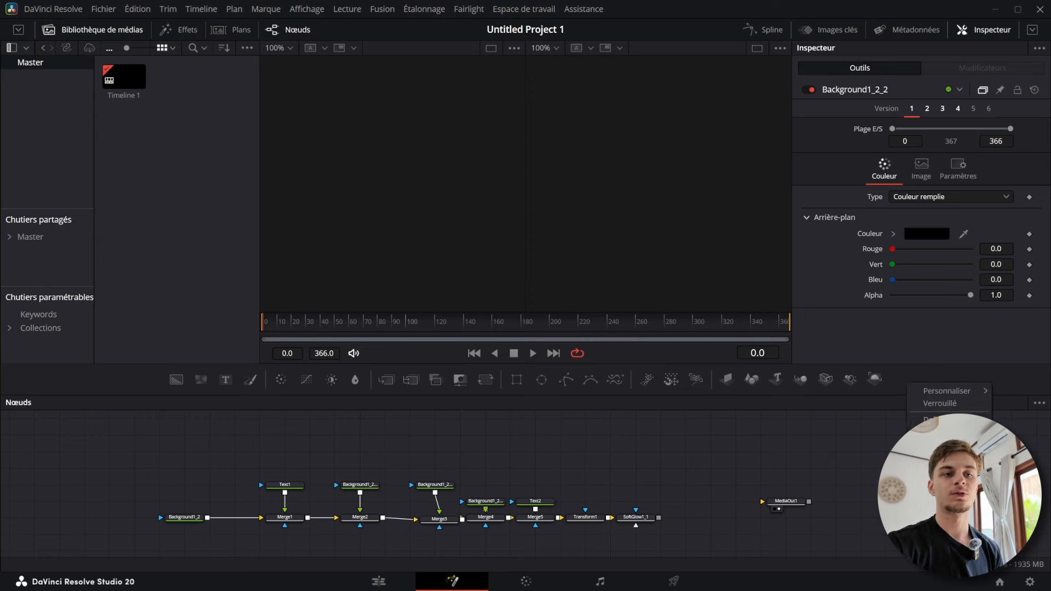
left_click(848, 450)
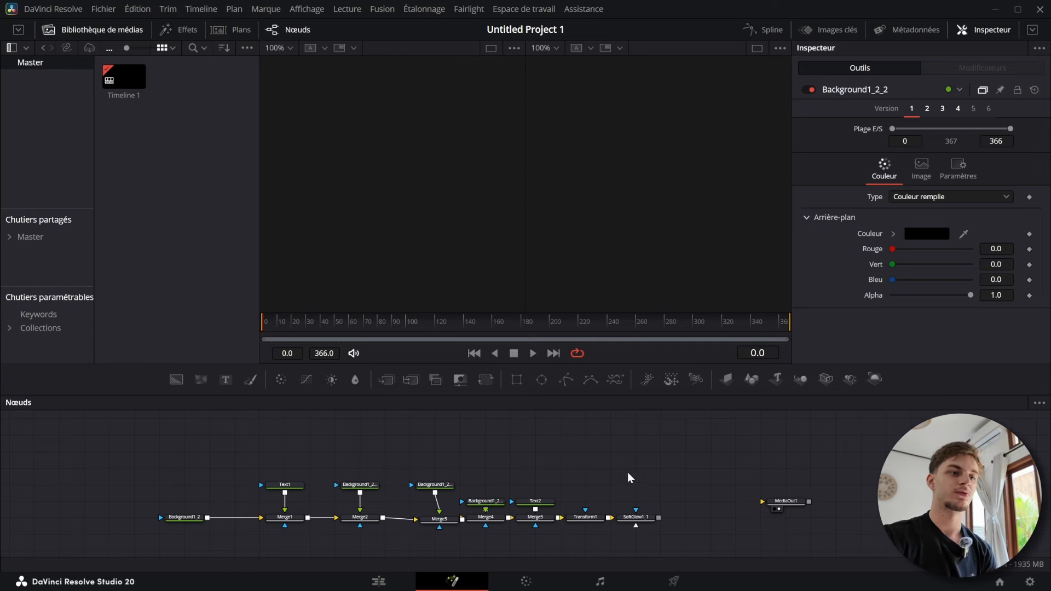
- Create a second Soft Glow node near the existing one and add it as a tool at the end of the hsuhs toolbar
left_click_drag(640, 520, 664, 504)
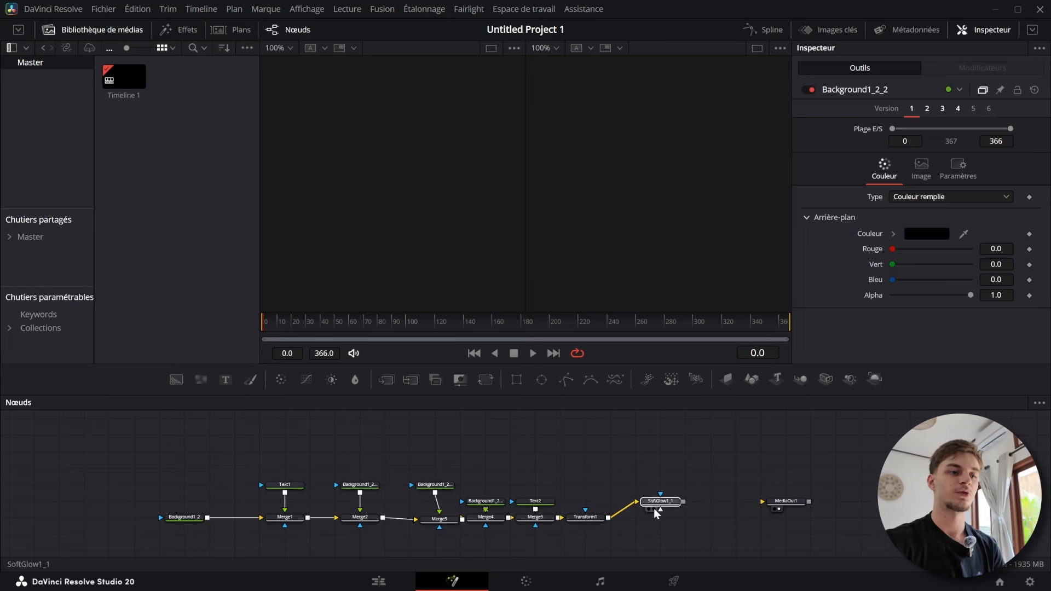
key("shift+space")
type("soft")
key("Return")
left_click_drag(652, 477, 672, 445)
key("ctrl+z")
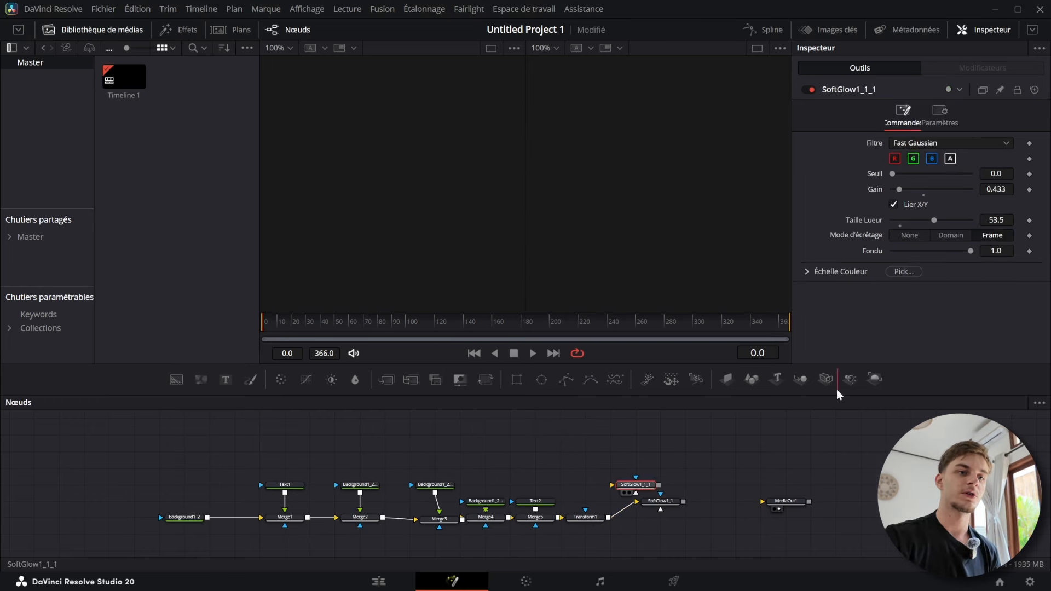
mouse_move(867, 384)
left_mouse_down()
mouse_move(629, 364)
mouse_move(521, 382)
mouse_move(880, 376)
left_mouse_up()
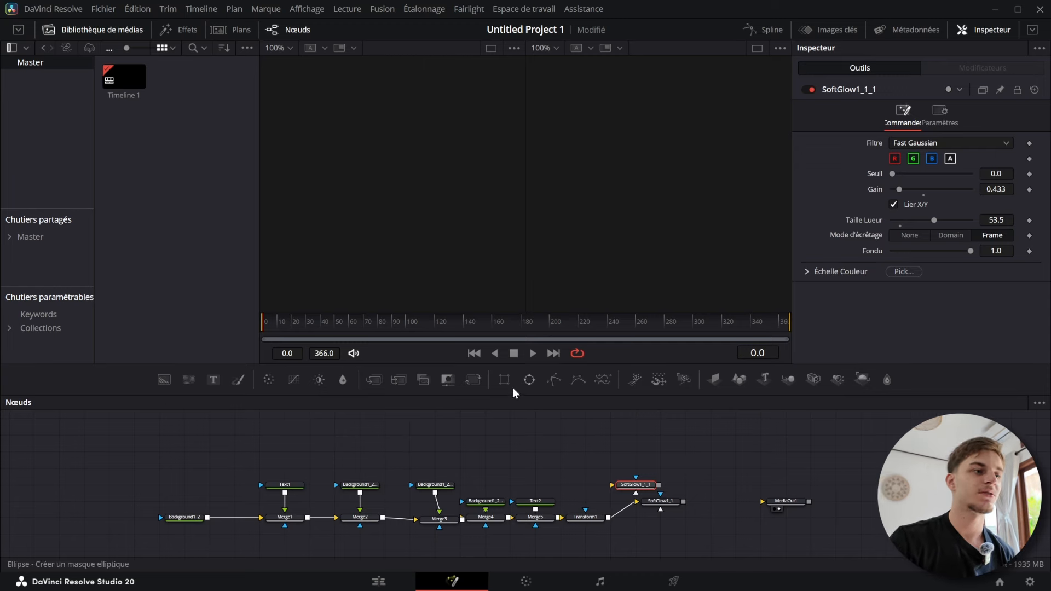
- Remove the MultiMerge tool from the hsuhs toolbar, followed by the rest of its tool group
right_click(396, 379)
mouse_move(425, 385)
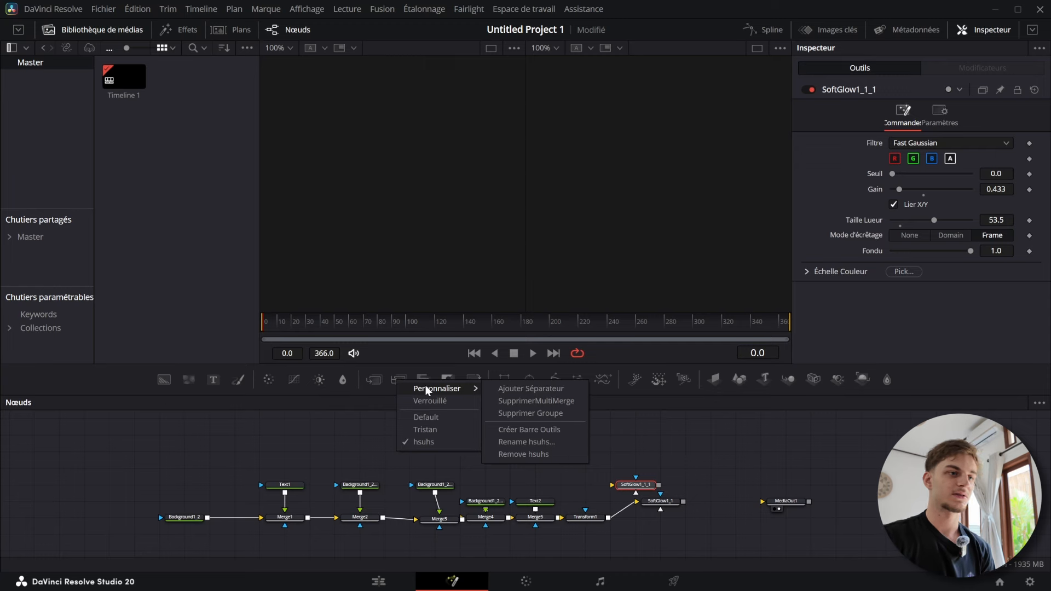
left_click(565, 402)
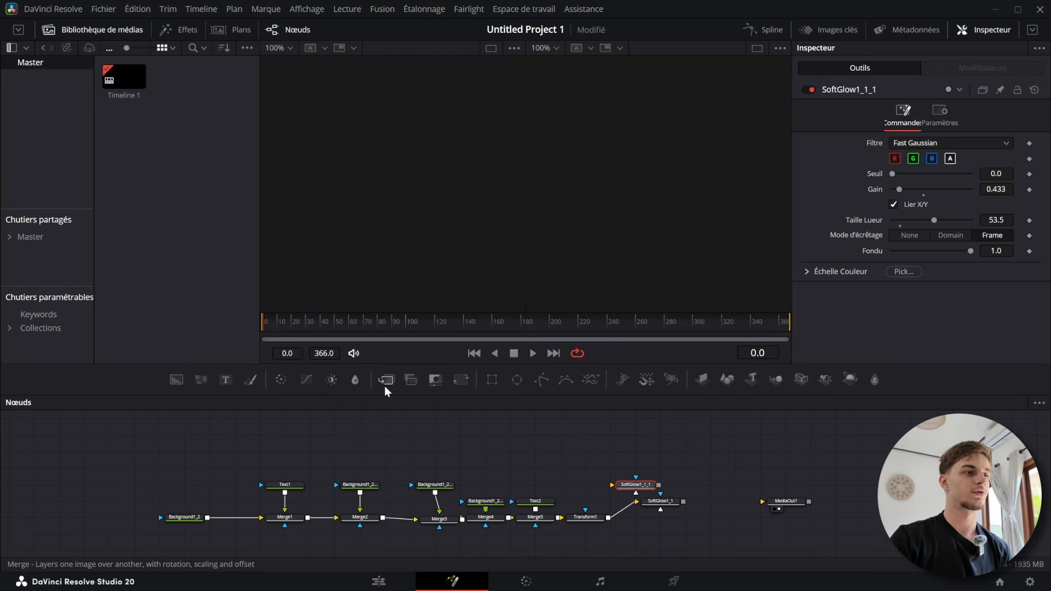
right_click(422, 384)
mouse_move(496, 394)
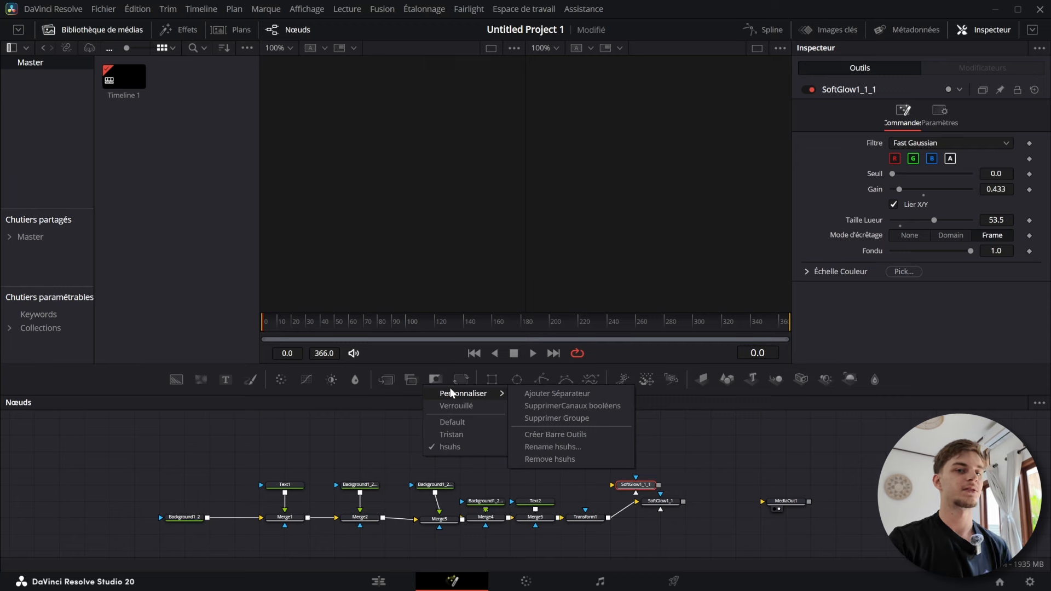
left_click(580, 418)
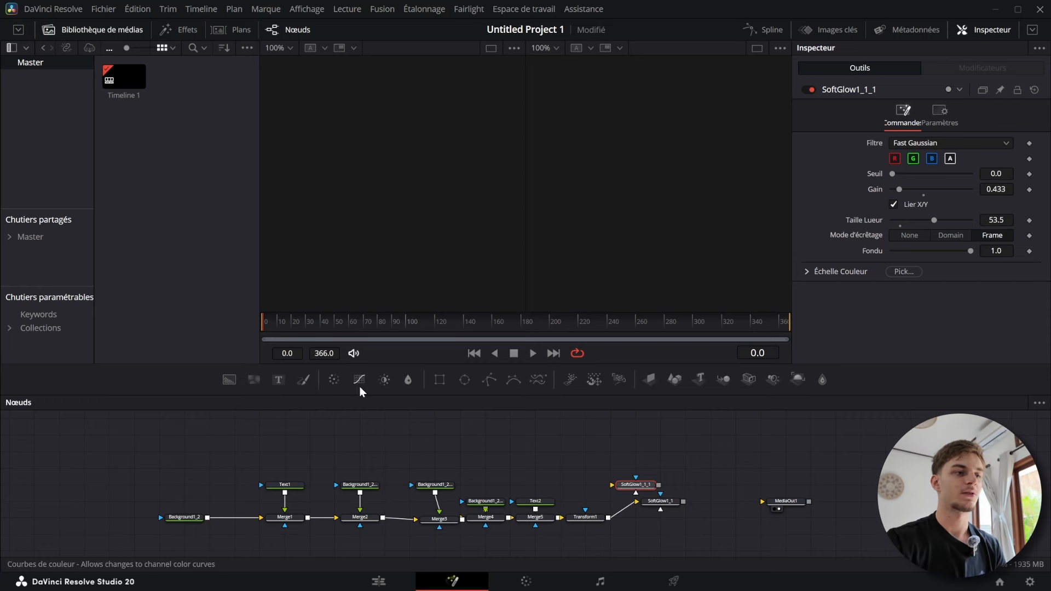
- Add a separator before the Soft Glow tool in the hsuhs toolbar
right_click(811, 382)
mouse_move(830, 390)
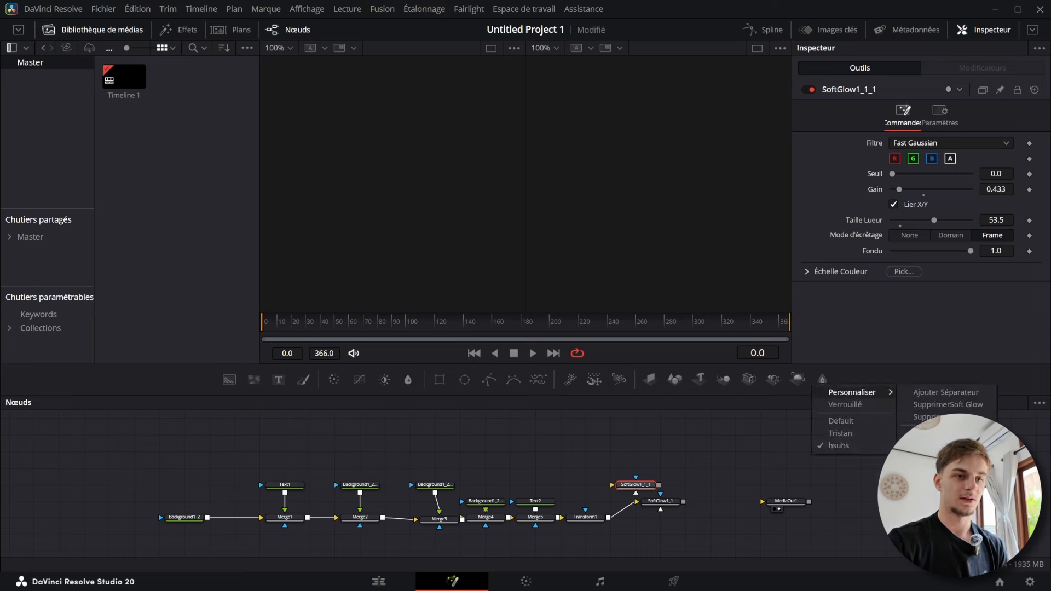
left_click(947, 393)
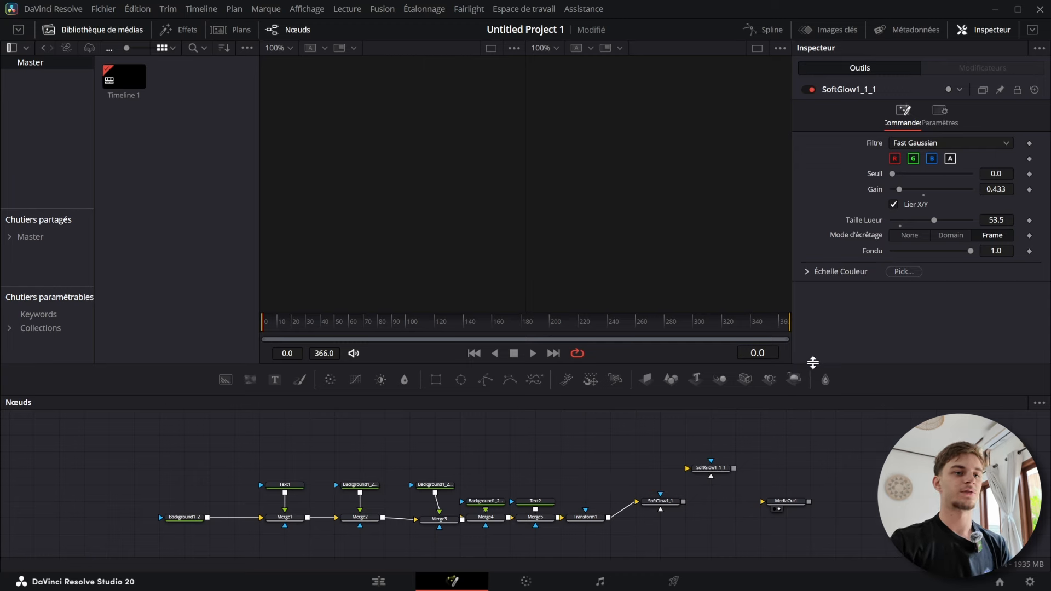
- Lock the hsuhs toolbar and try adding the Text2 node to it
right_click(861, 379)
left_click(858, 412)
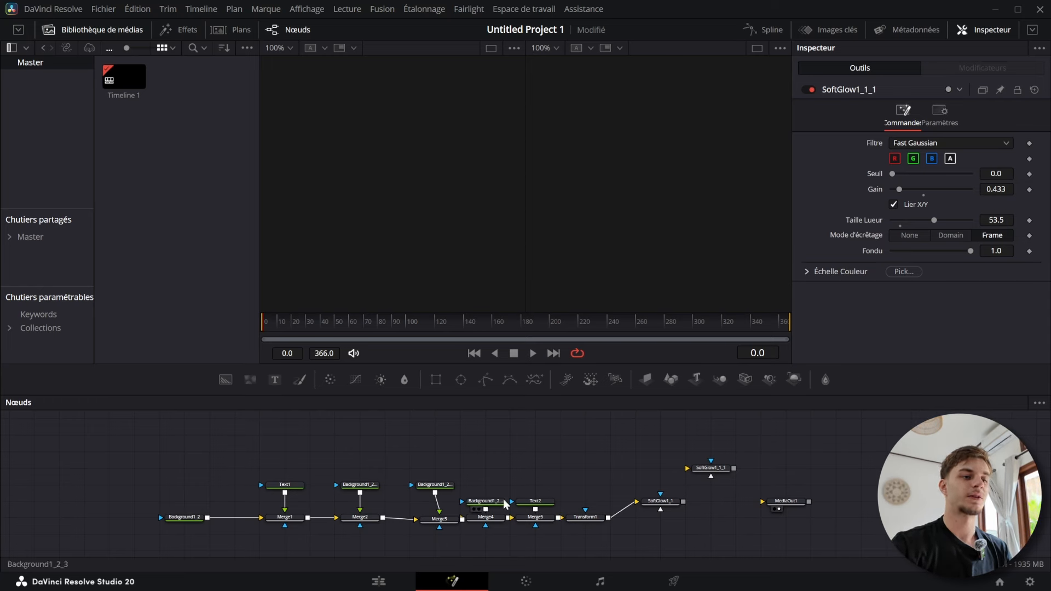
left_click(539, 502)
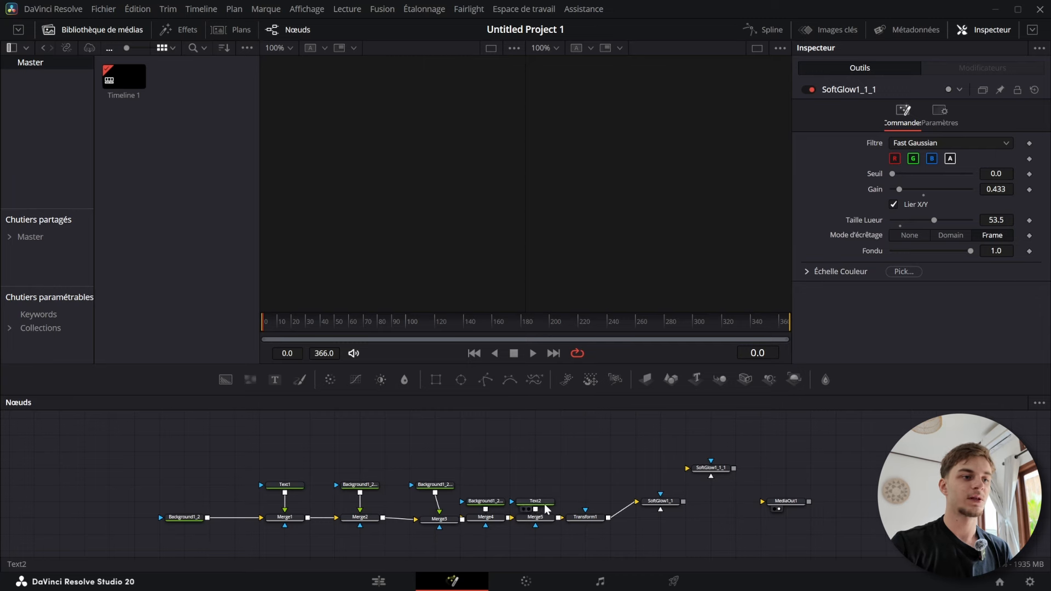
- Unlock the hsuhs toolbar and add the MediaOut node as a tool at its beginning
right_click(868, 374)
key("Escape")
left_click_drag(786, 501, 811, 450)
key("ctrl+z")
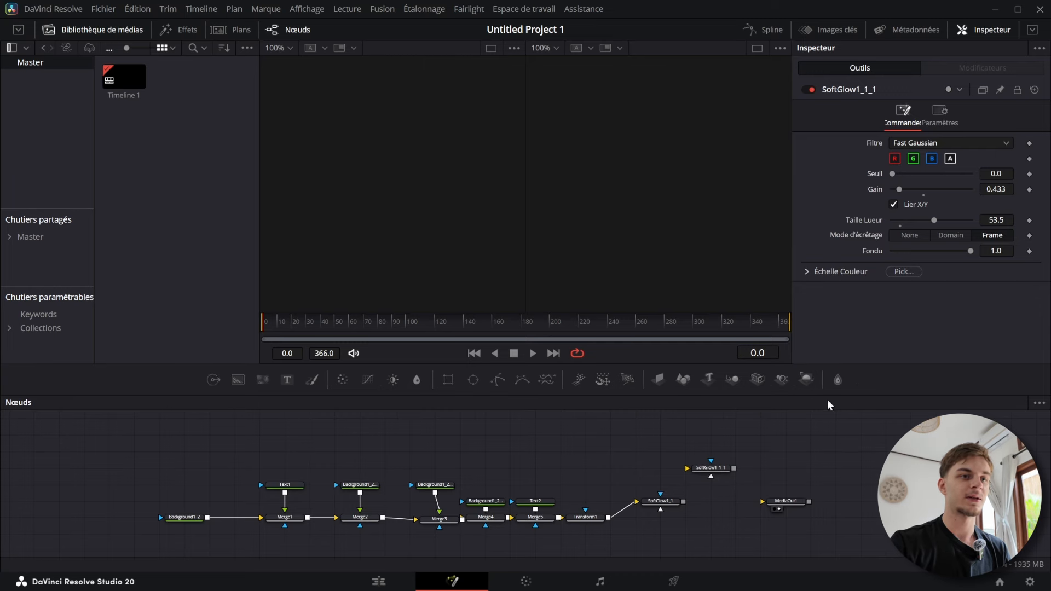
- Create a MediaOut node with the new toolbar tool and remove that tool from the hsuhs toolbar
left_click(214, 381)
right_click(213, 381)
mouse_move(258, 390)
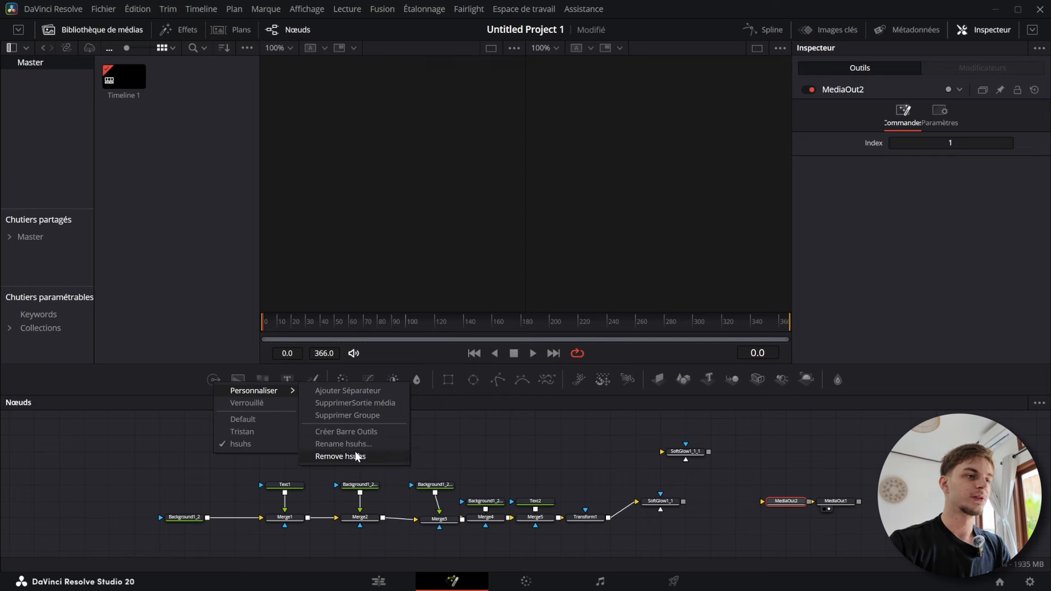
left_click(374, 403)
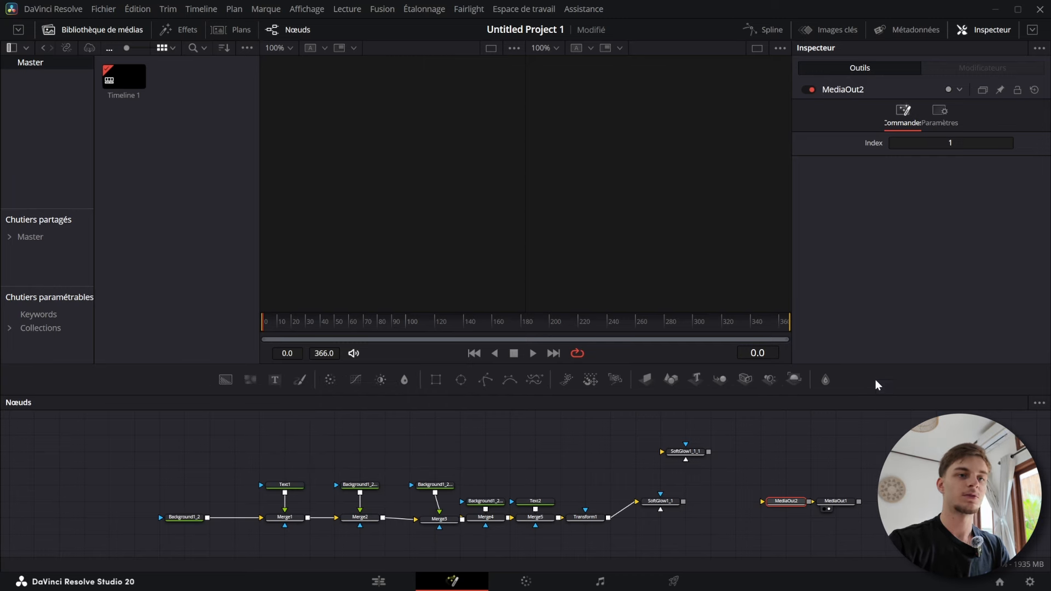